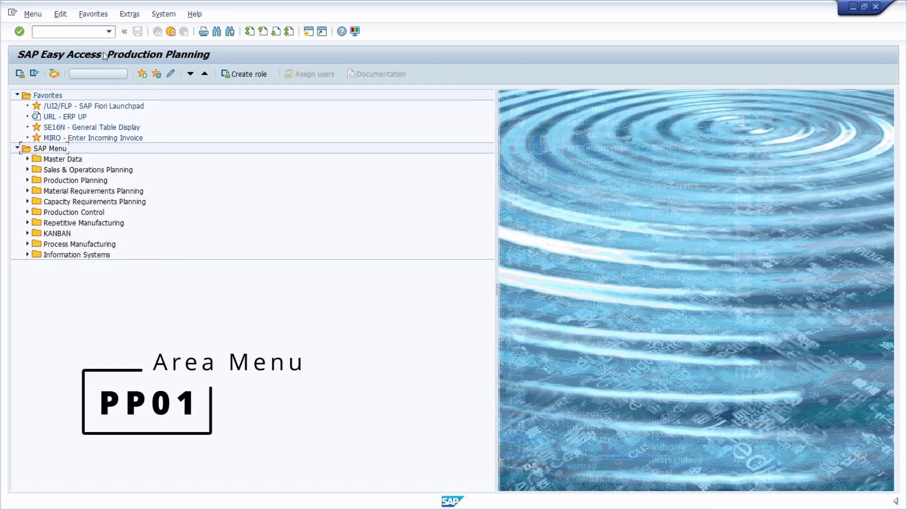
Enter PP01 in the command field and expand the Master Data and Sales & Operations Planning folders
click(77, 33)
text(PP01)
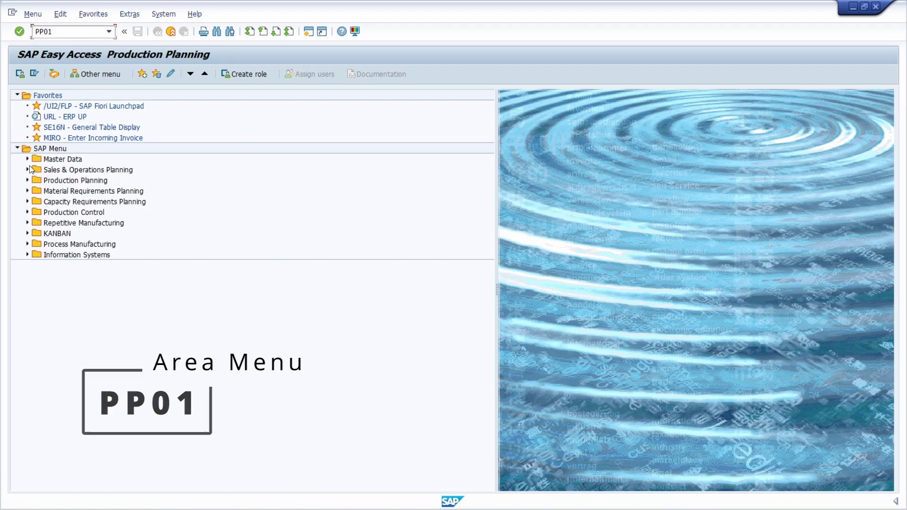
click(26, 159)
click(27, 212)
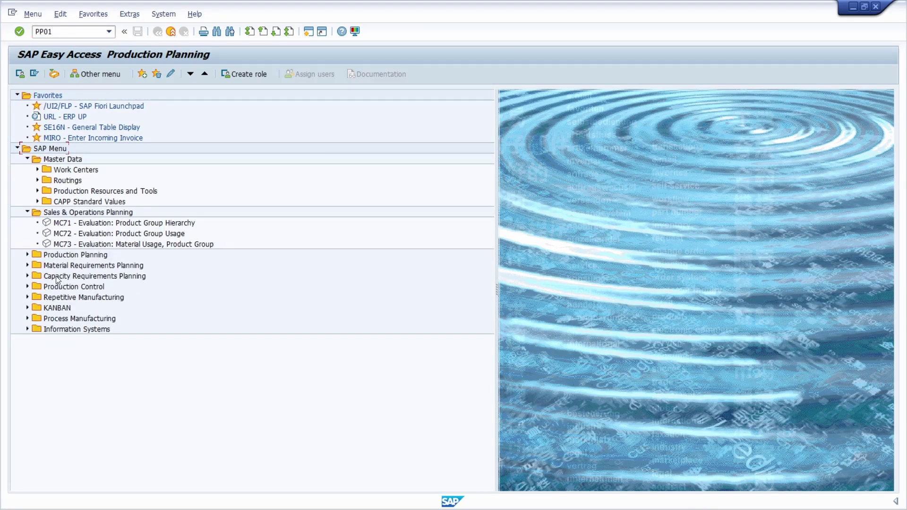
Run PP01, submit the Maintain object screen, then cancel back to Easy Access
double_click(67, 31)
key(Return)
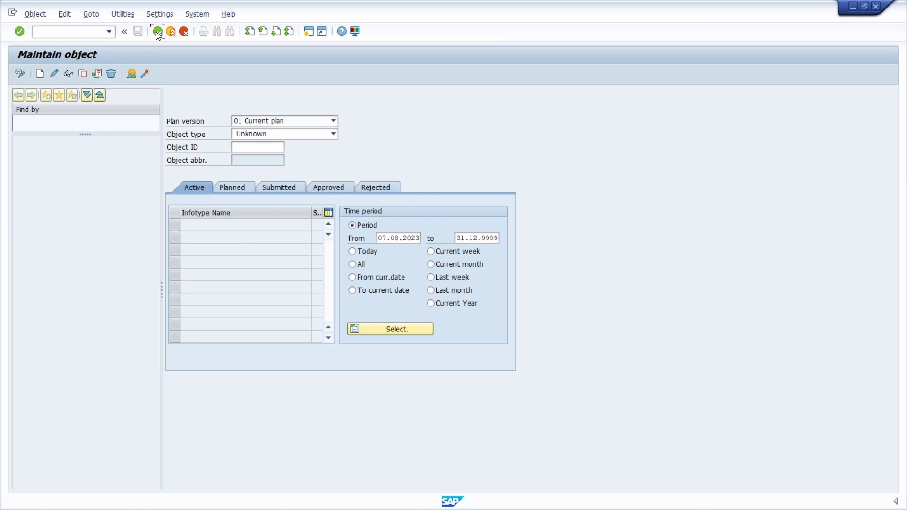
key(Return)
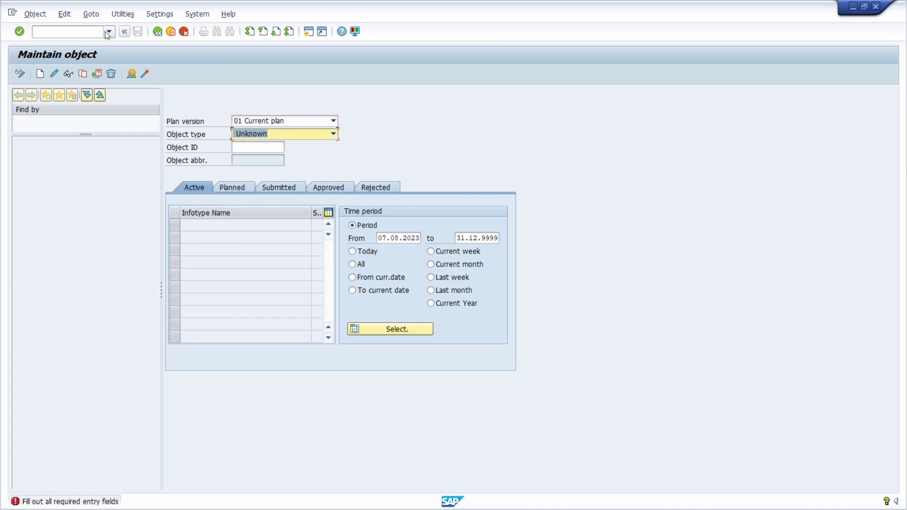
click(184, 32)
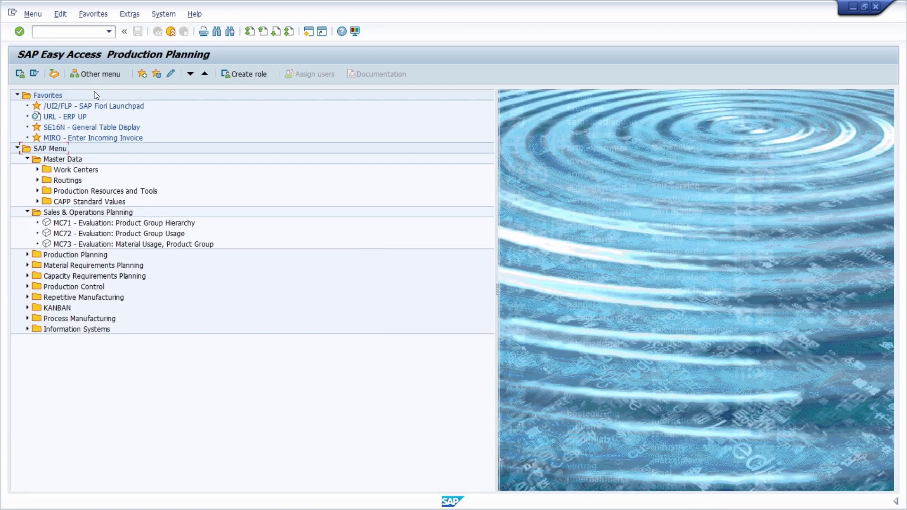
click(63, 29)
text(/nsu3)
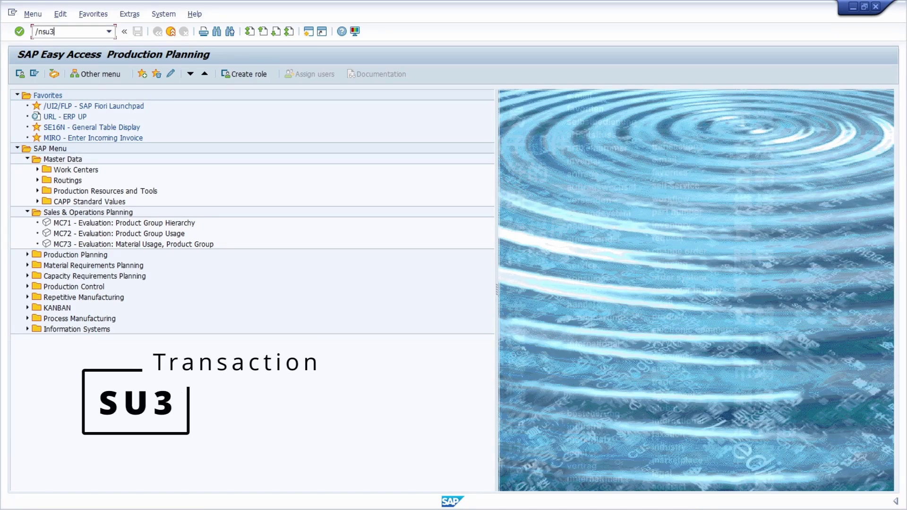
key(Return)
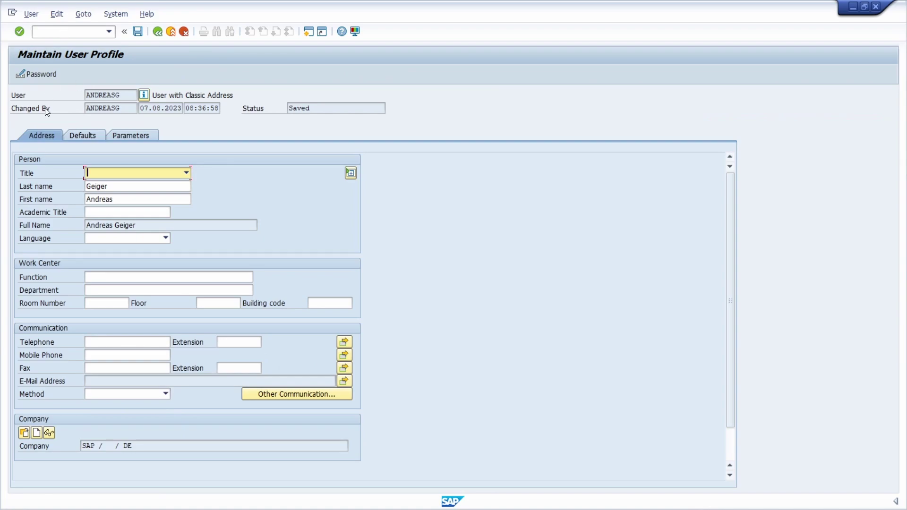
click(81, 136)
click(166, 161)
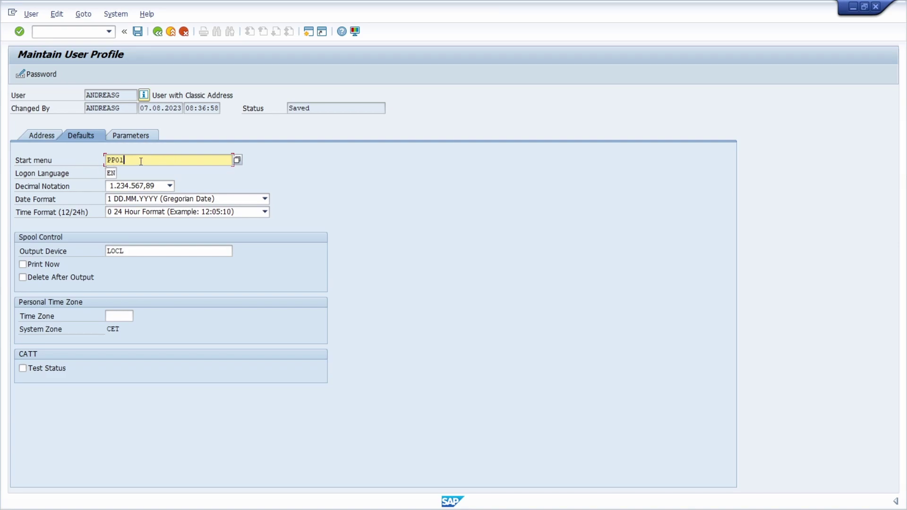
click(121, 18)
mouse_move(142, 55)
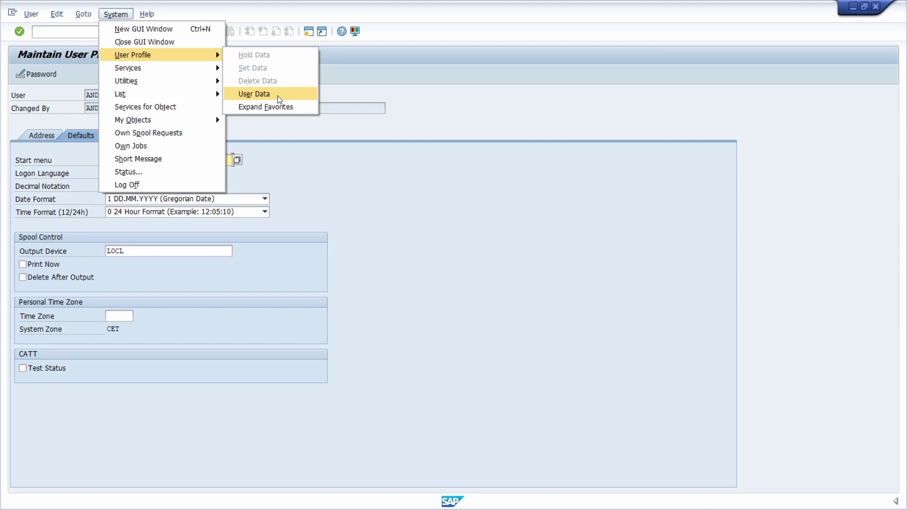
click(313, 168)
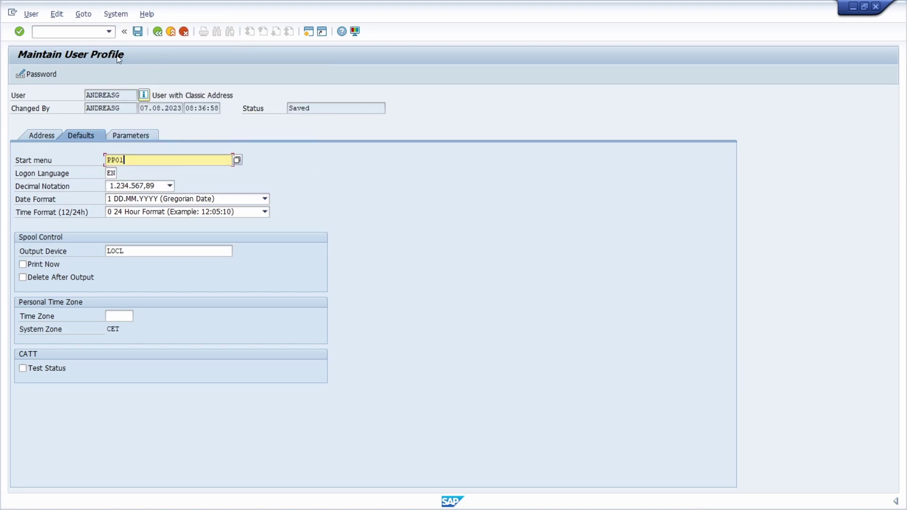
click(82, 33)
text(/n)
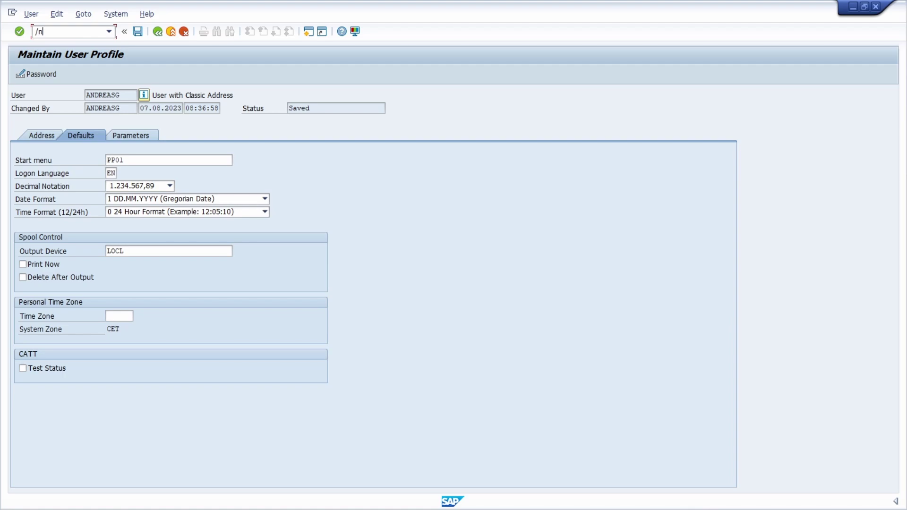
key(Return)
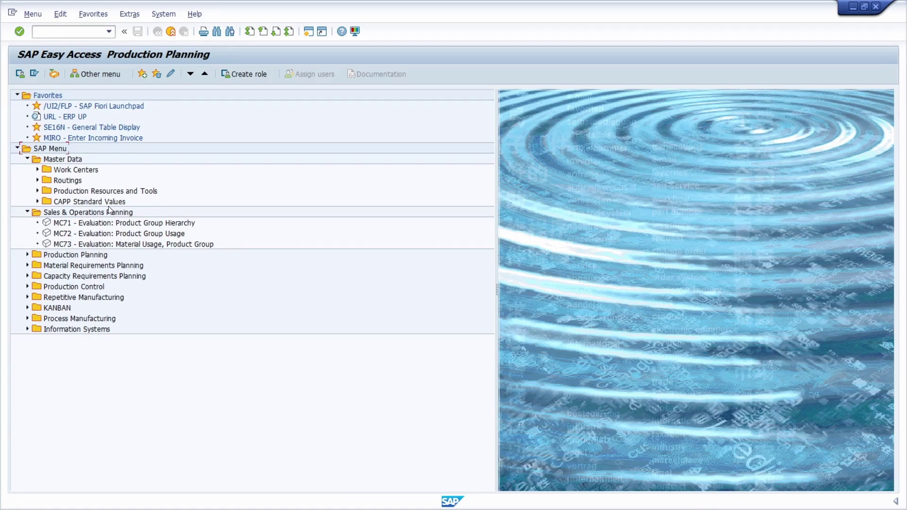
Keep Display Technical Names on in Extras > Settings, then expand Master Data > Work Centers (CR60–CR40)
click(64, 223)
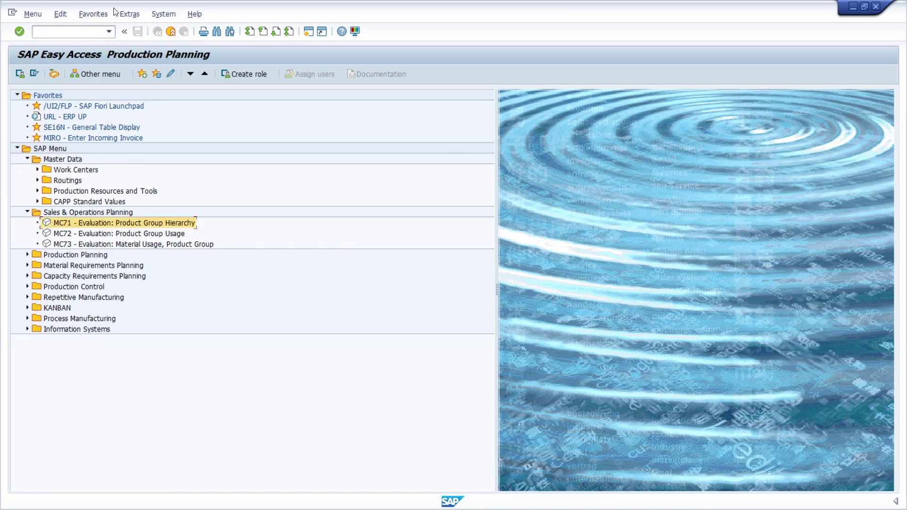
click(126, 14)
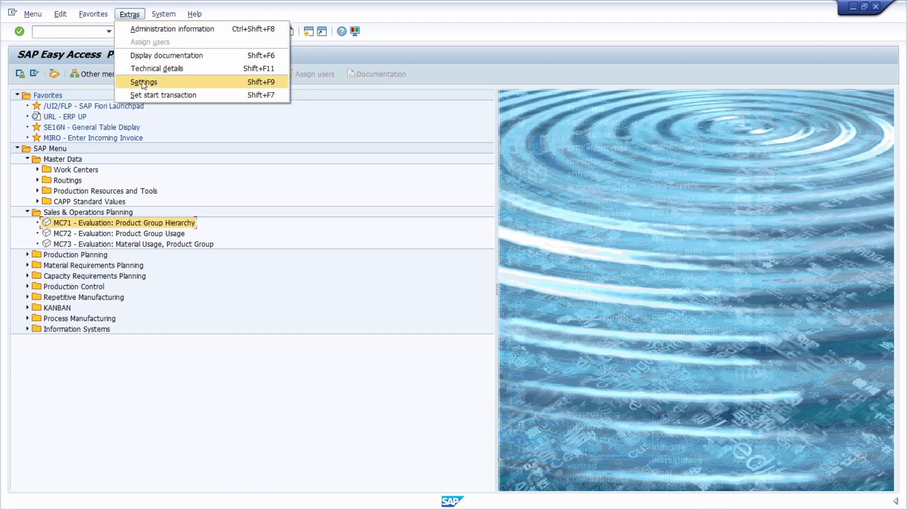
click(158, 83)
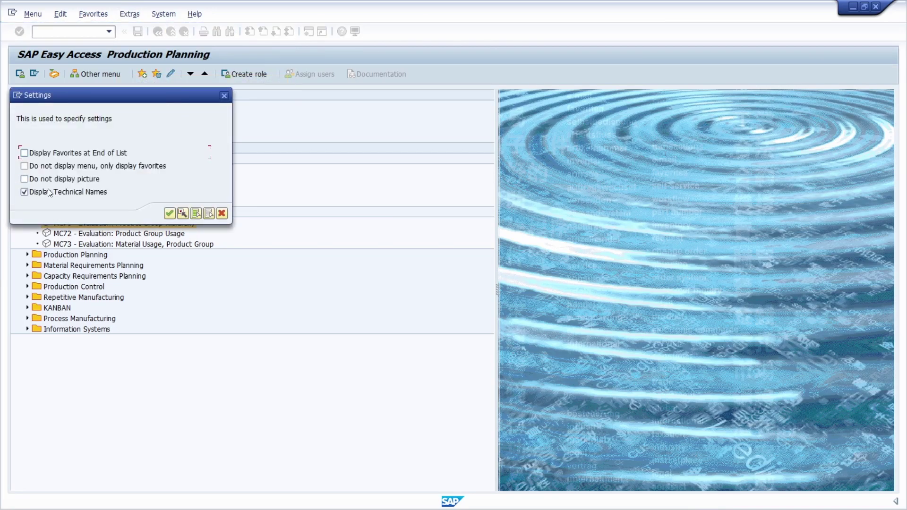
click(107, 194)
click(25, 192)
click(170, 214)
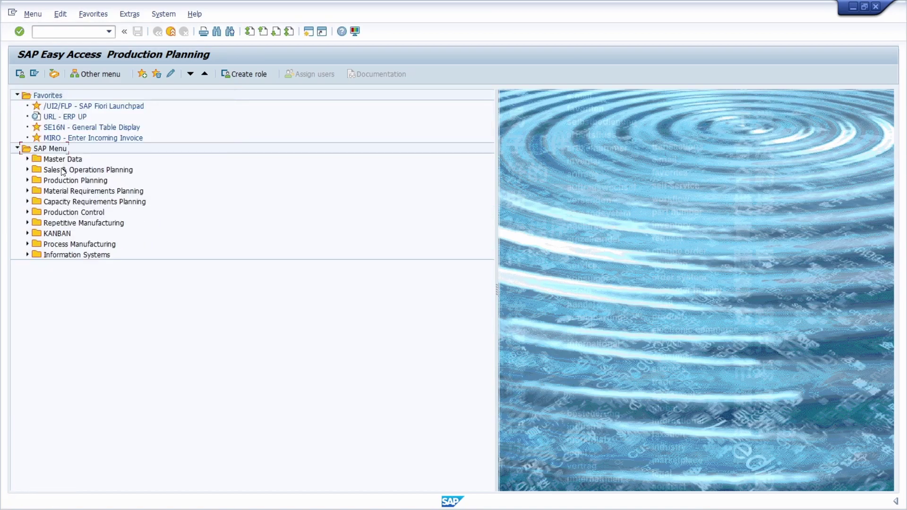
click(27, 159)
click(37, 170)
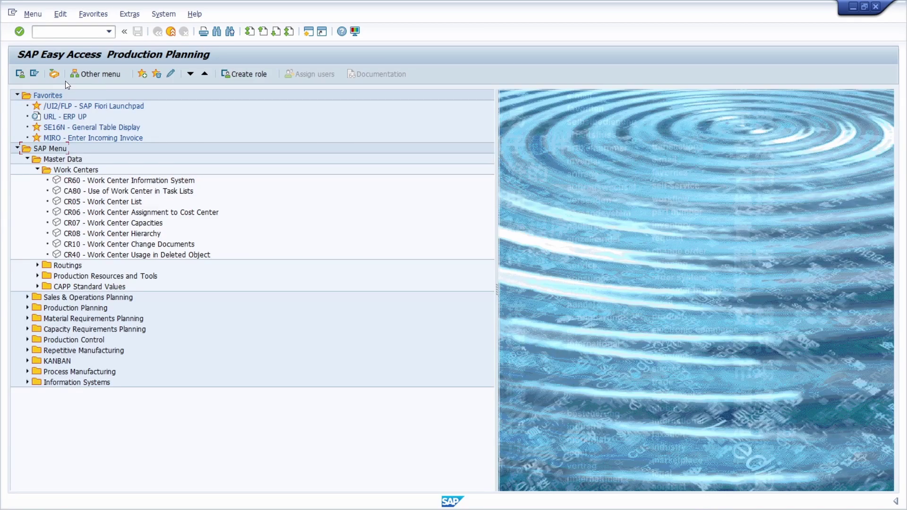
Open the routing transactions CA01, CA11, CA21 and CA31 in turn
text(ca01)
key(Return)
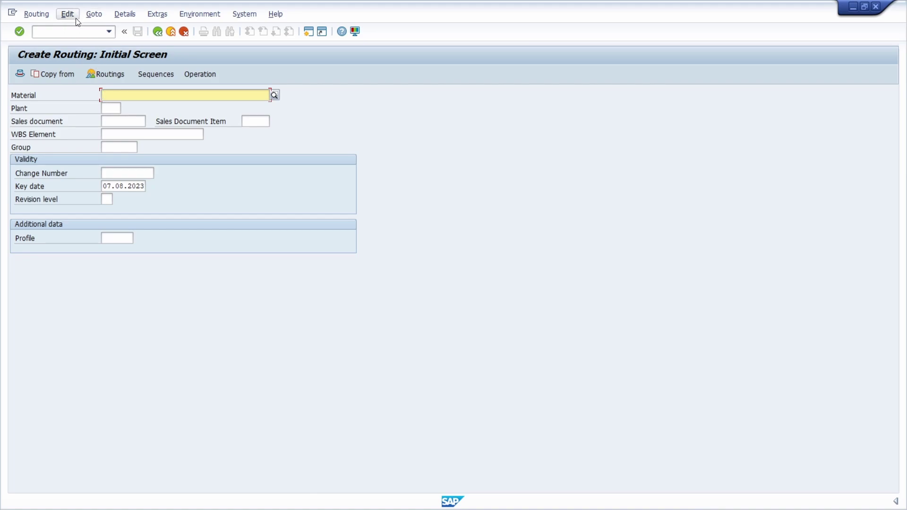
click(73, 32)
text(/nca11)
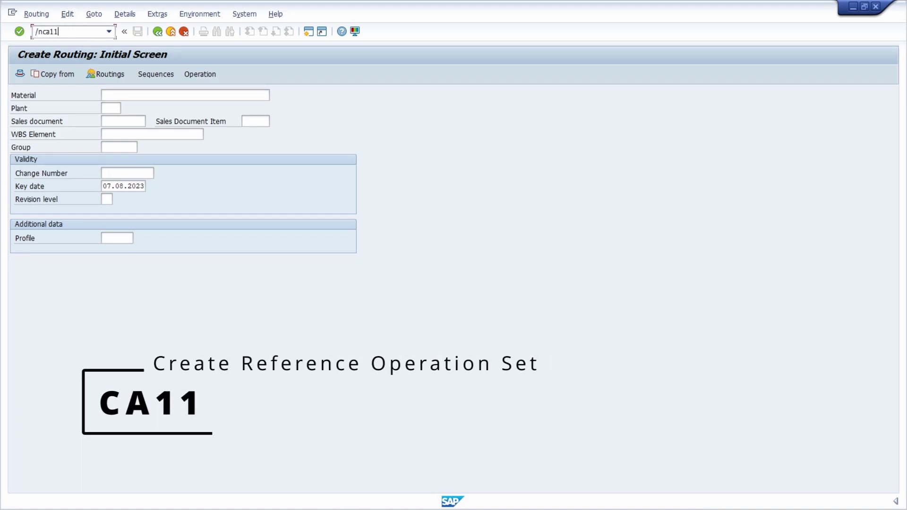
key(Return)
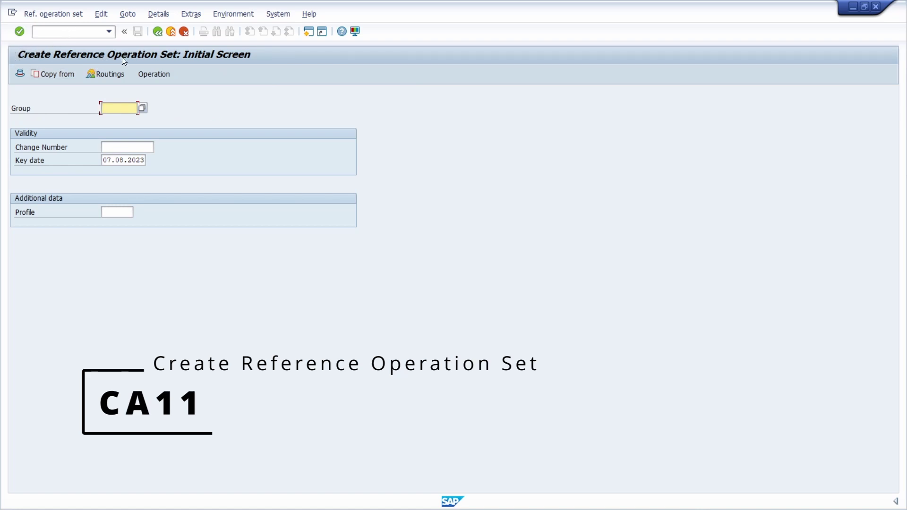
click(73, 32)
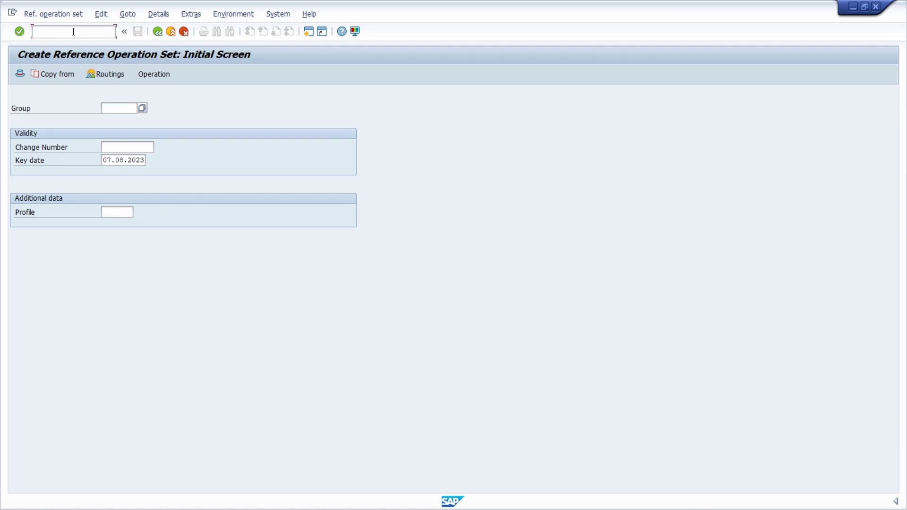
text(/nca21)
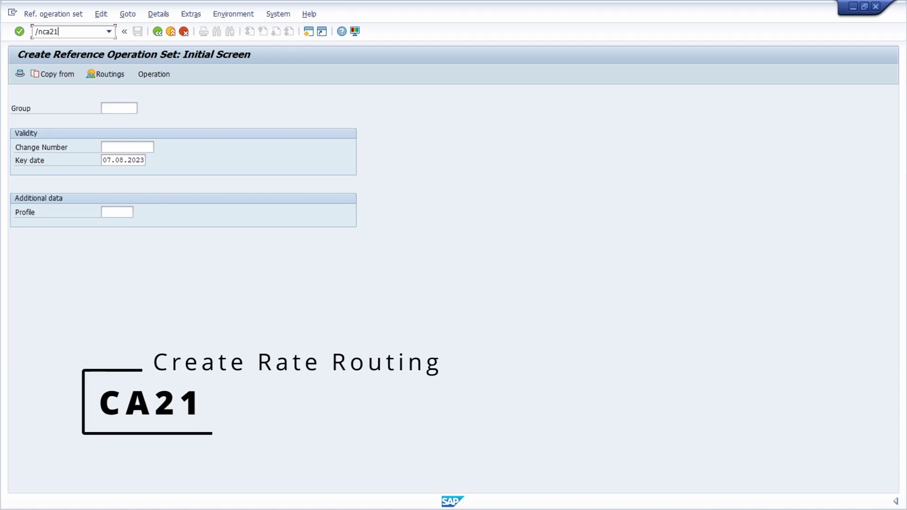
key(Return)
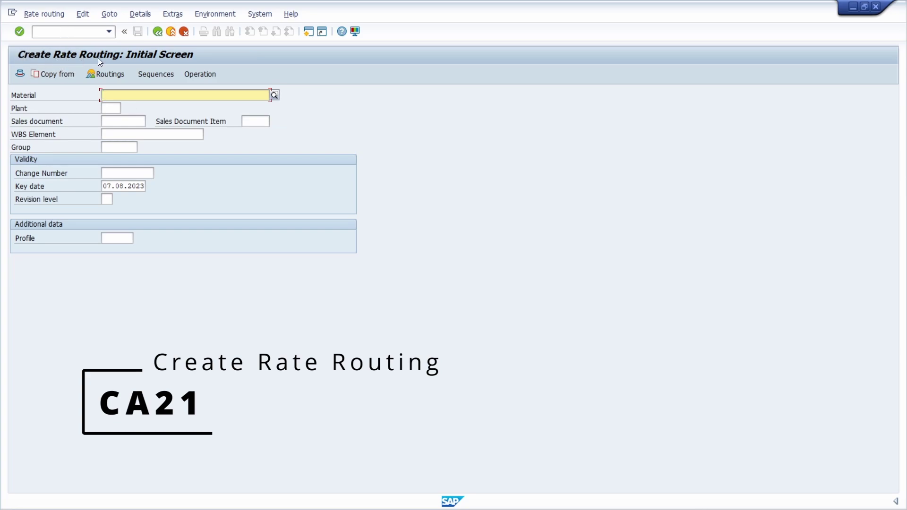
click(63, 32)
text(/nca)
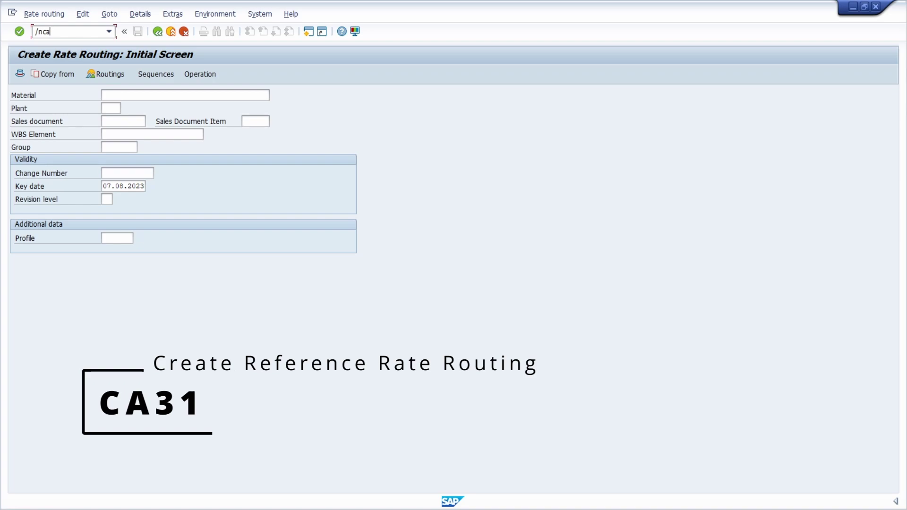
text(31)
key(Return)
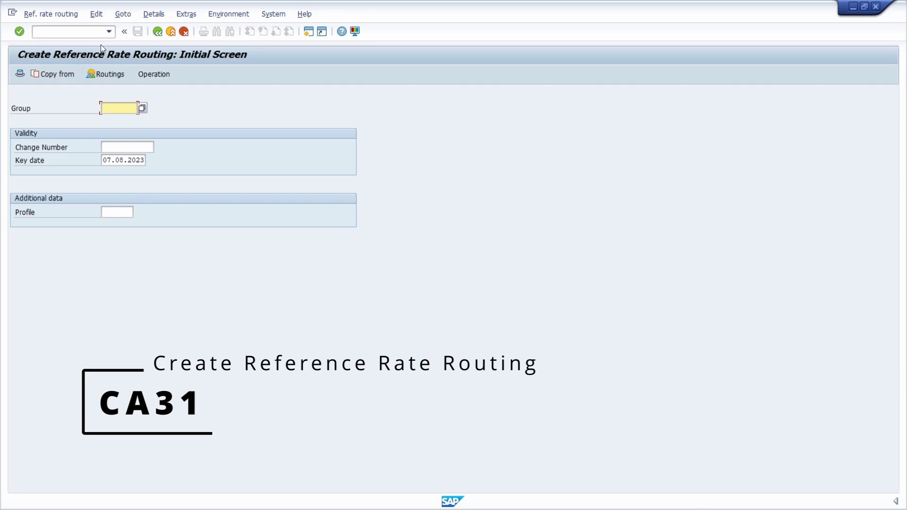
Switch to the COIO Process Order Information System with /ncoio
click(94, 32)
text(/n)
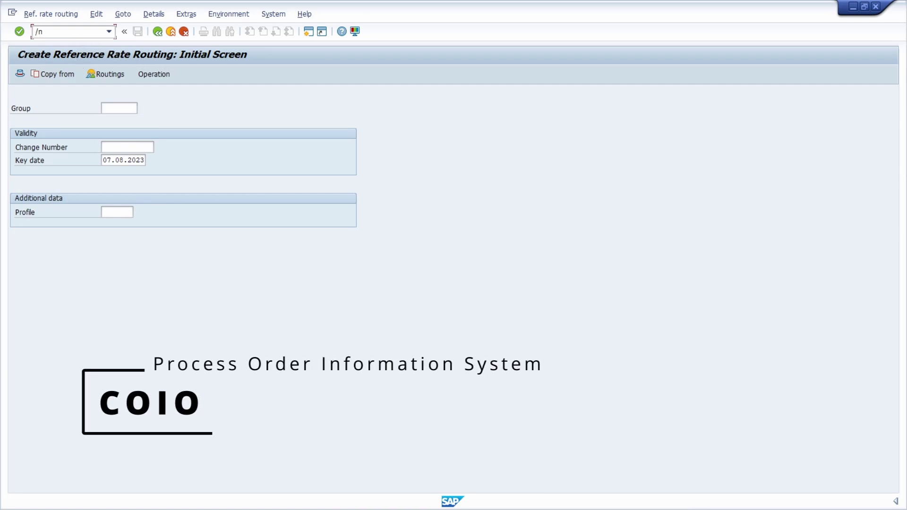
text(coio)
key(Return)
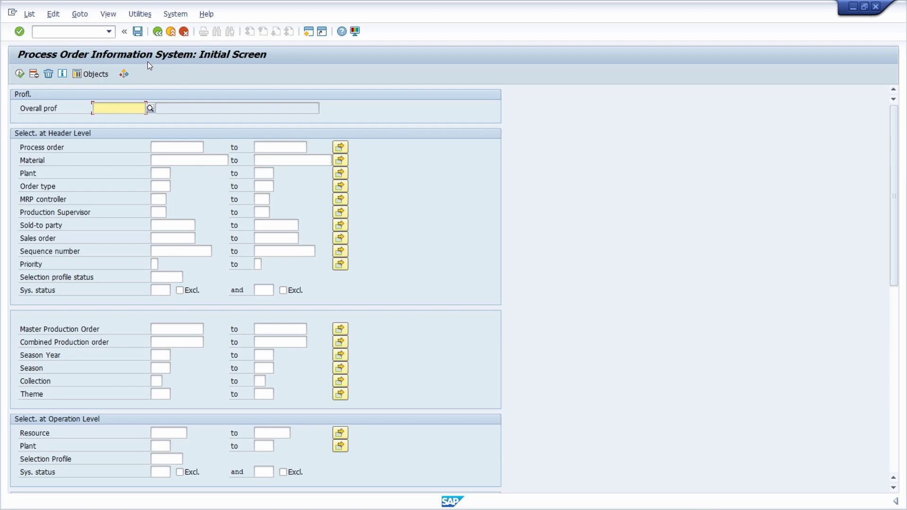
Open CO09 availability overview, CR01 and CR60 work center screens, and CS01 Create material BOM
click(53, 32)
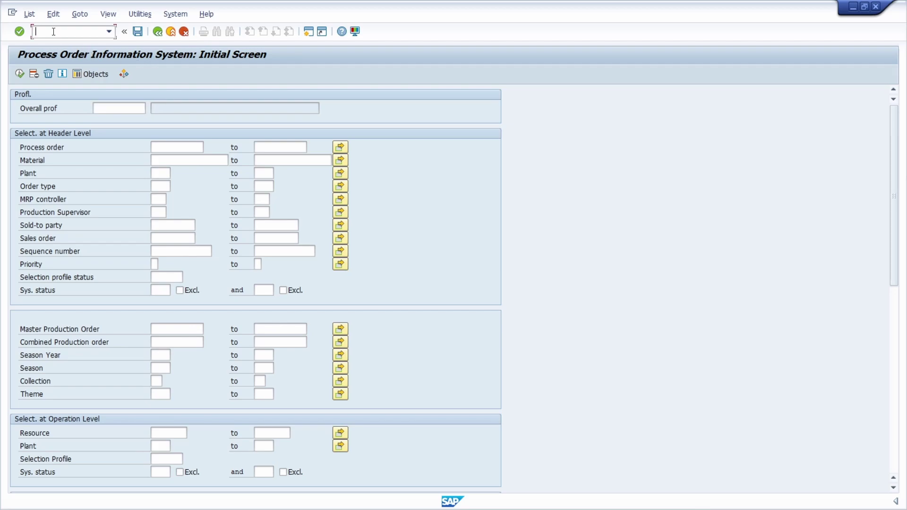
text(/nco09)
key(Return)
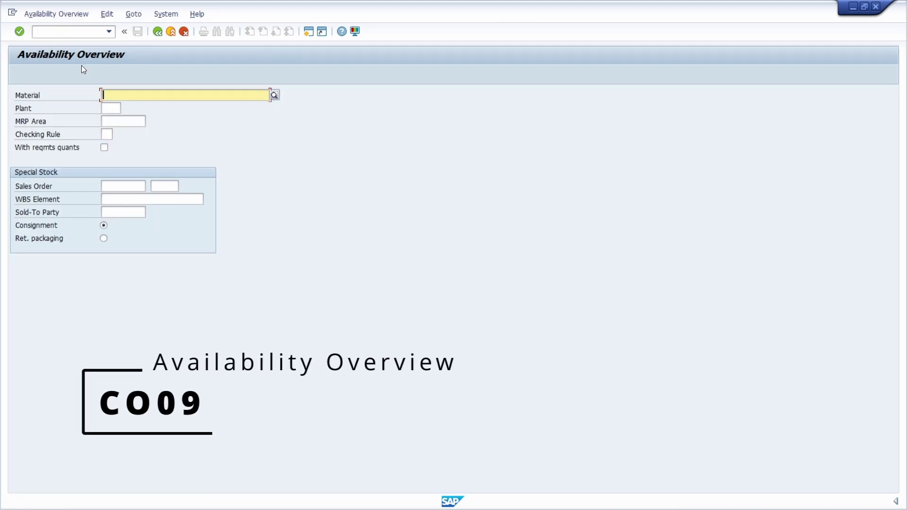
click(71, 32)
text(/n)
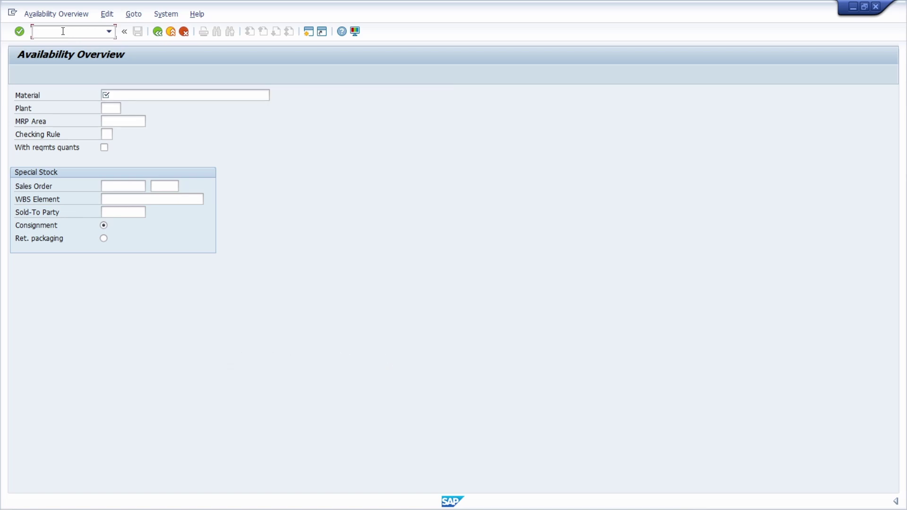
text(cr01)
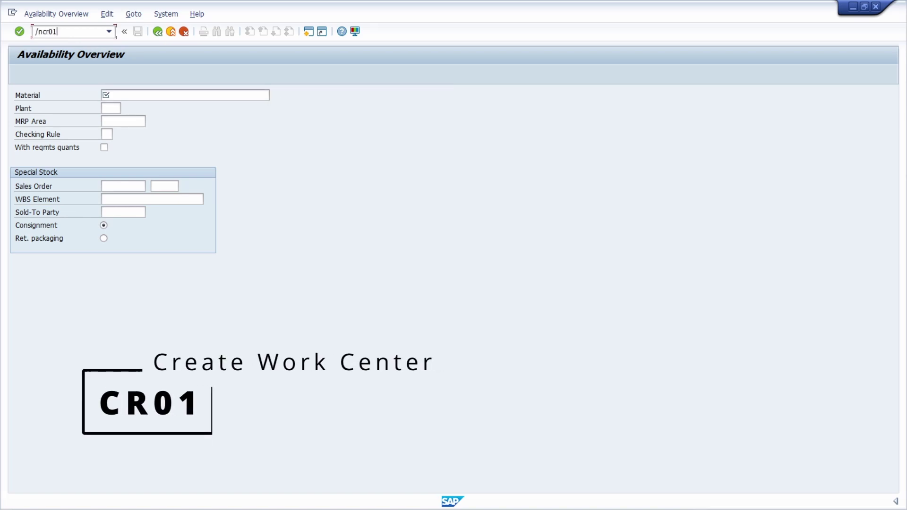
key(Return)
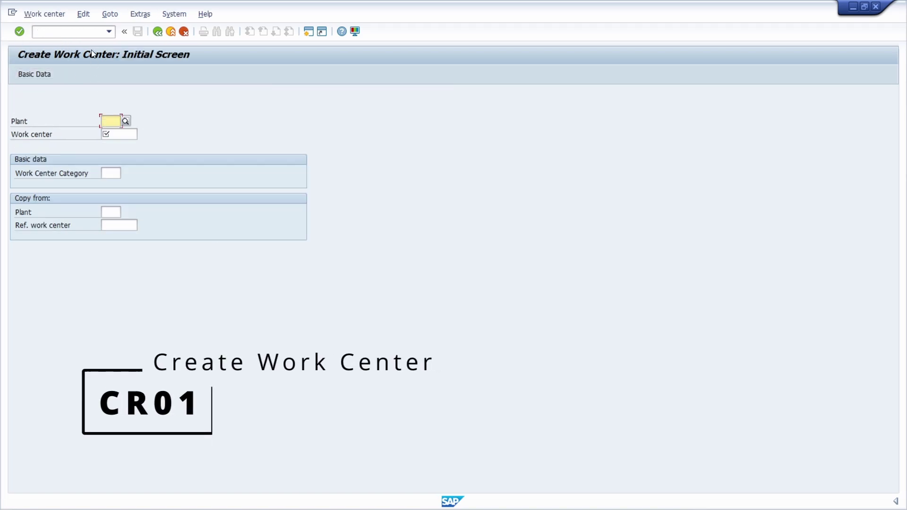
click(65, 29)
text(/n)
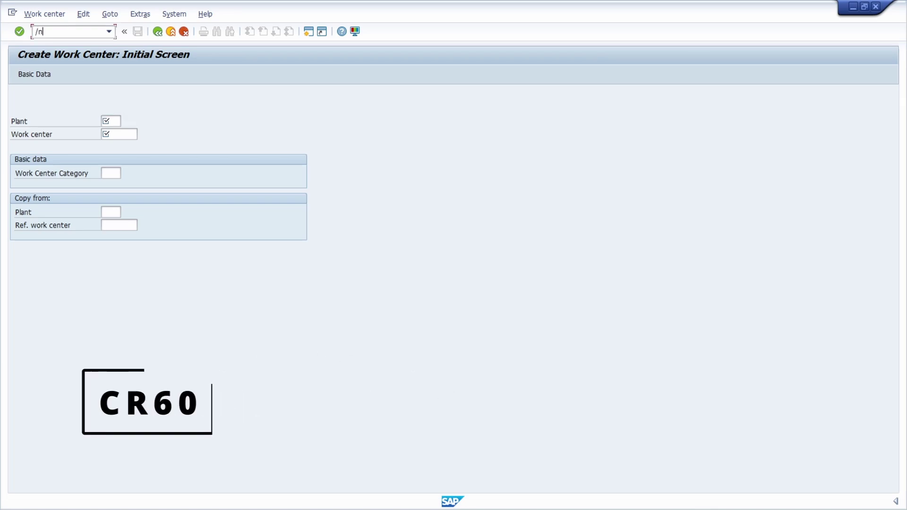
text(dr60)
key(Return)
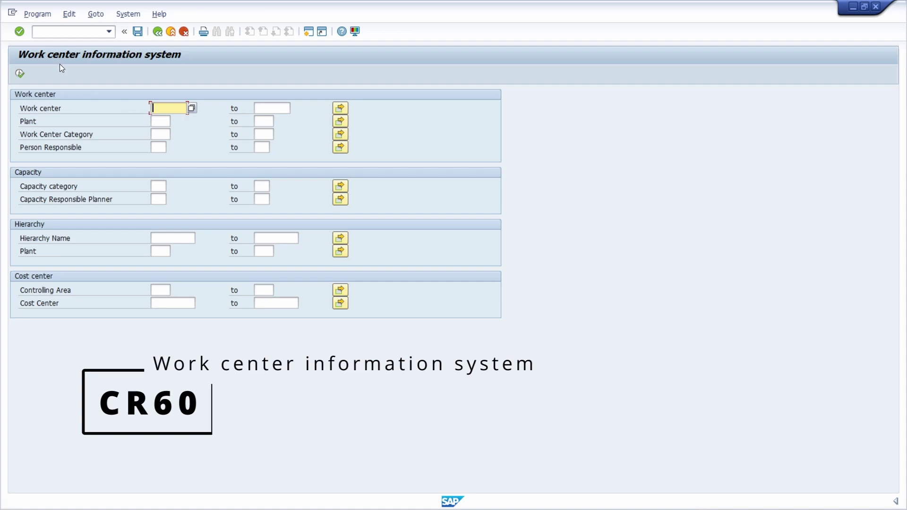
click(45, 31)
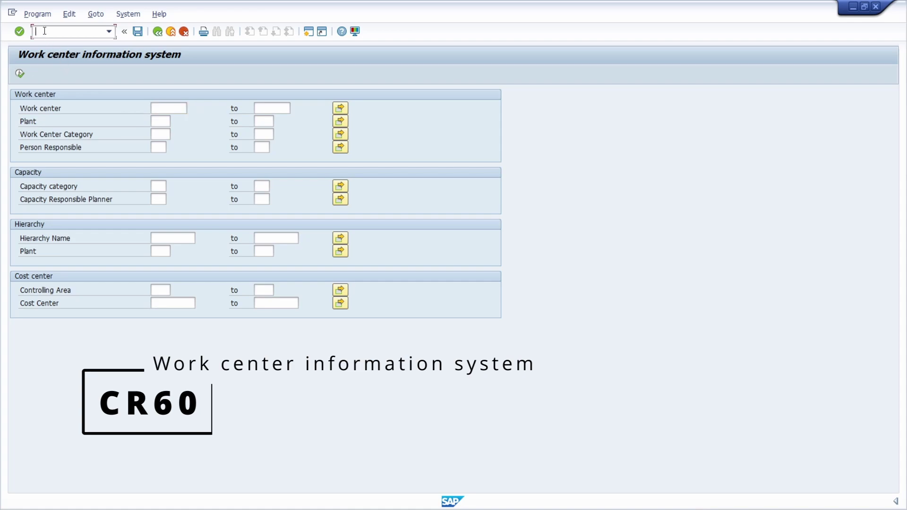
text(/nd)
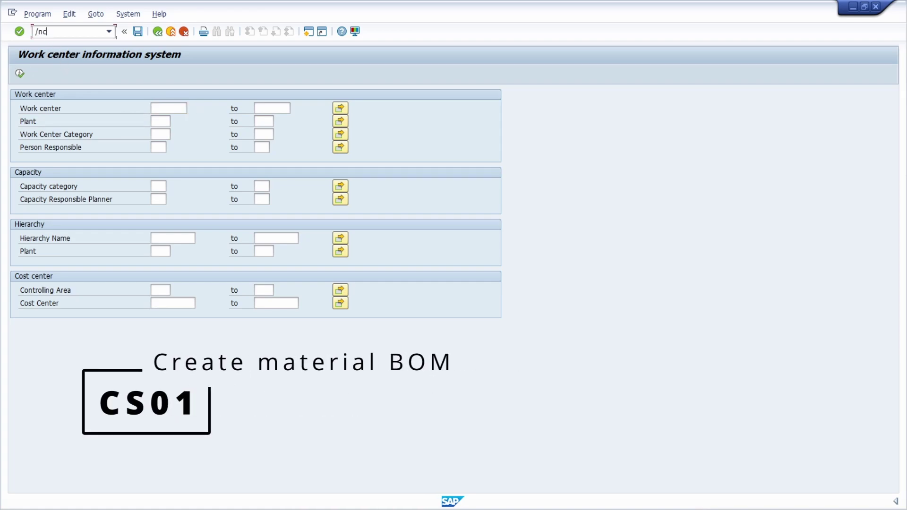
text(s01)
key(Return)
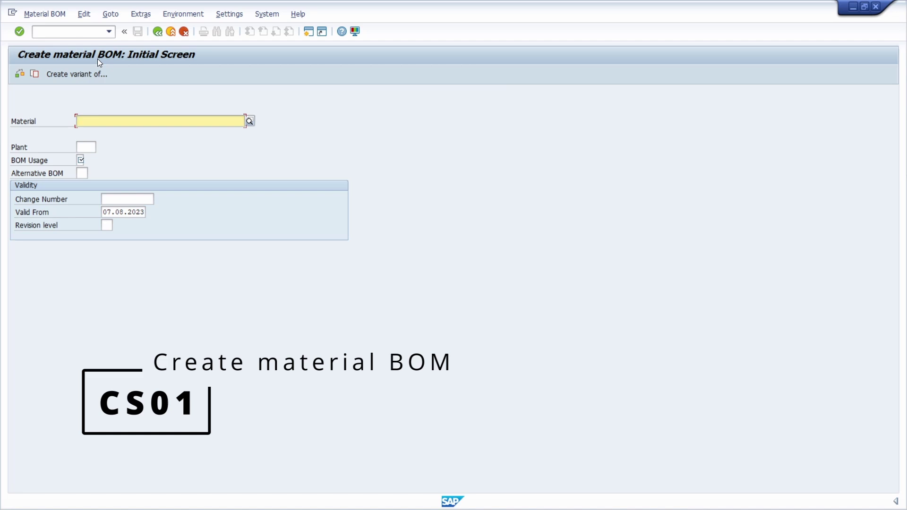
Open the BOM explosion screens CS11, CS12 and CS13 in turn, then key in /nmd01
click(65, 31)
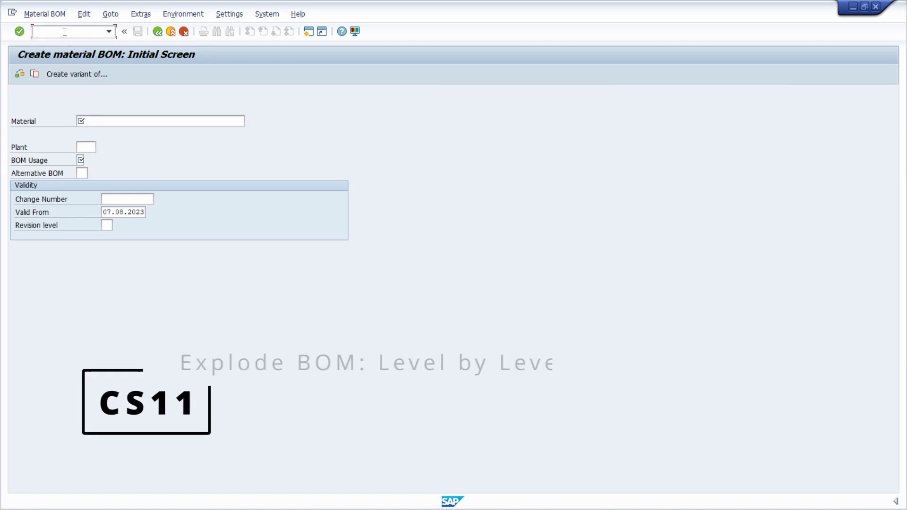
text(/n)
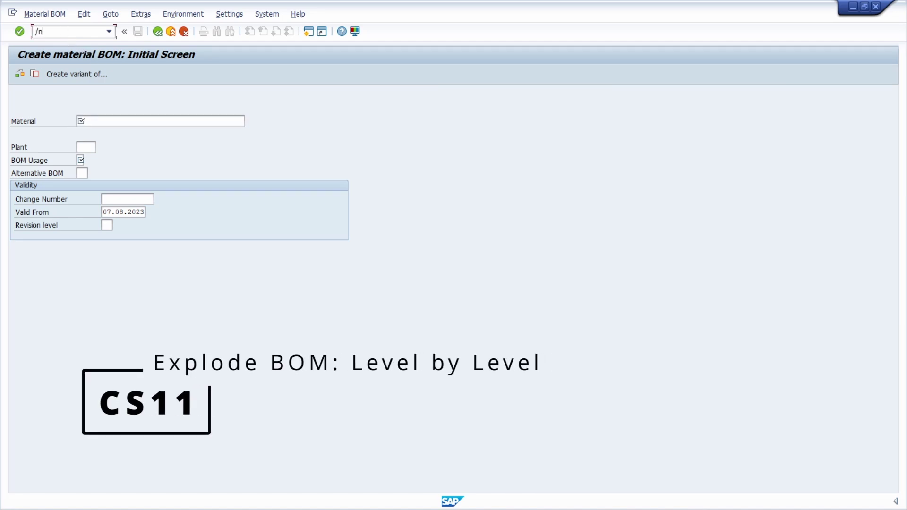
text(cs11)
key(Return)
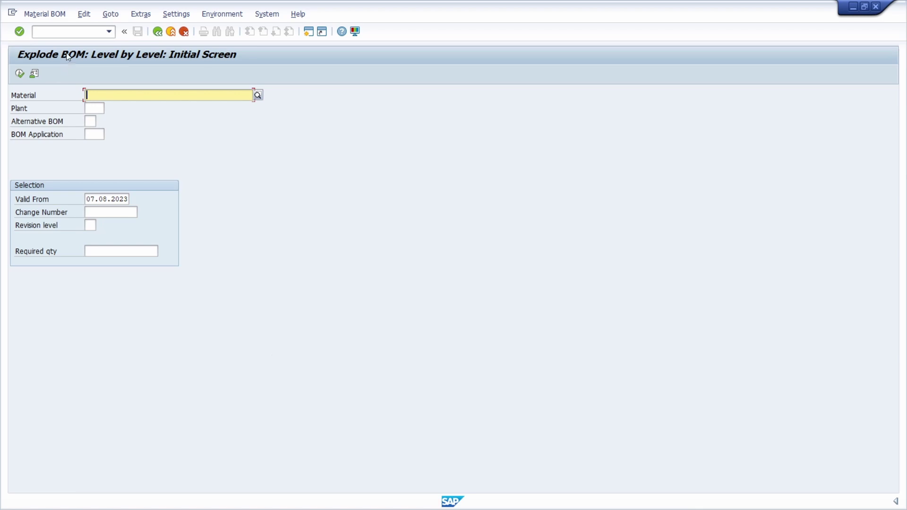
click(66, 31)
text(/nc)
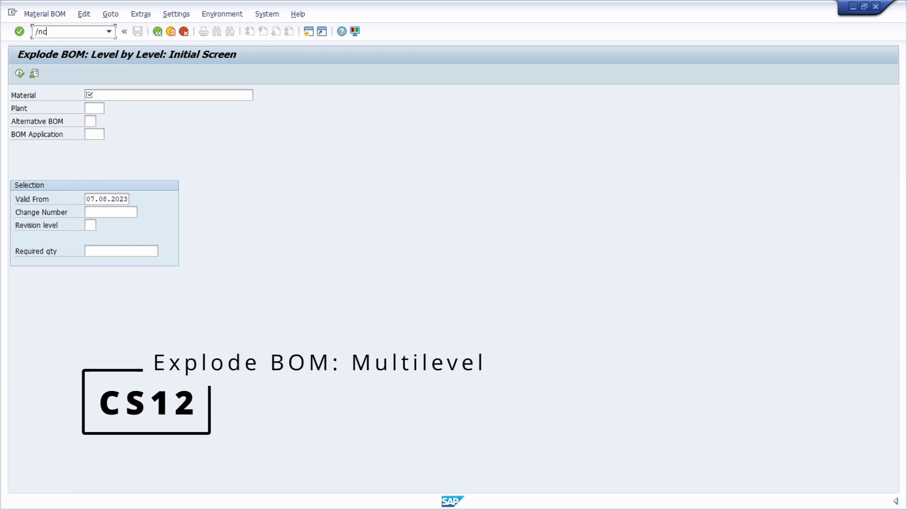
text(s12)
key(Return)
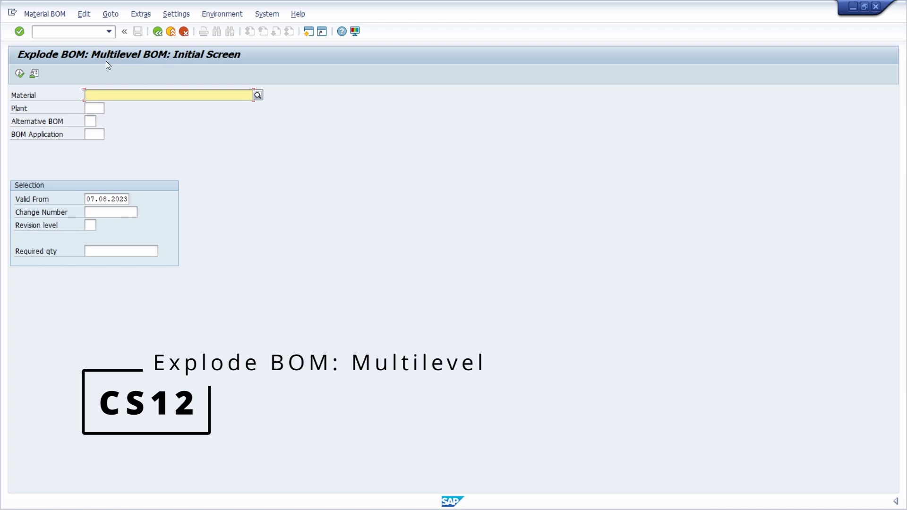
click(68, 30)
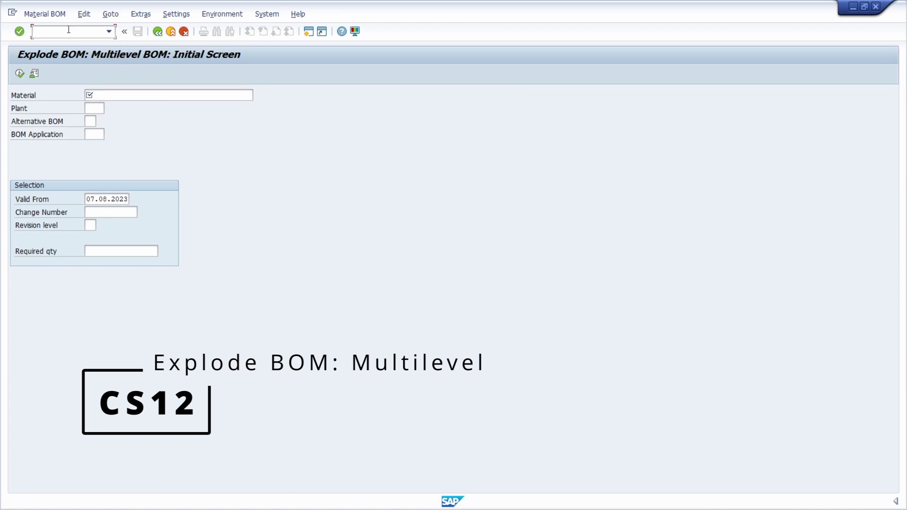
text(/n)
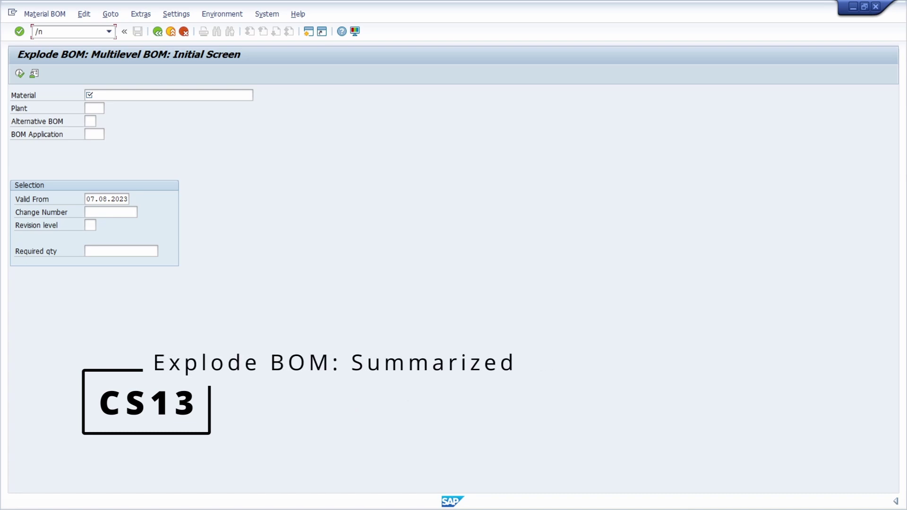
text(cs13)
key(Return)
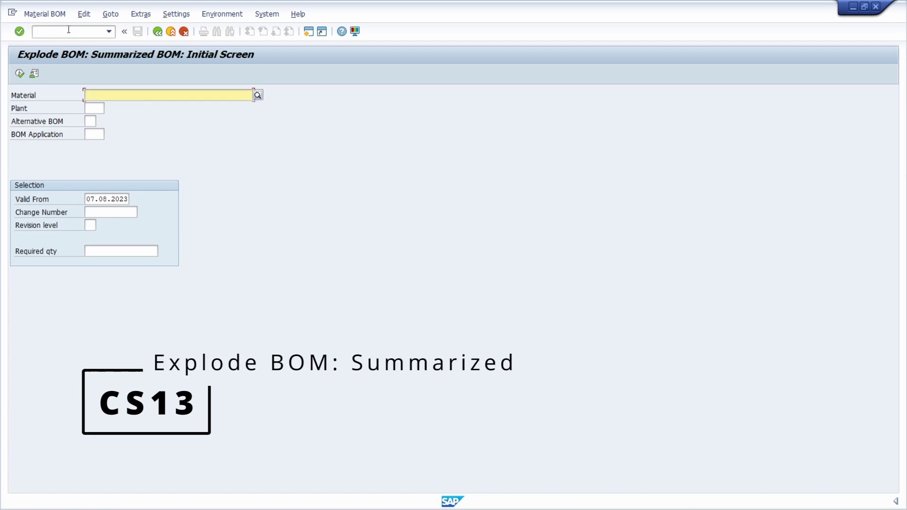
click(68, 36)
text(/)
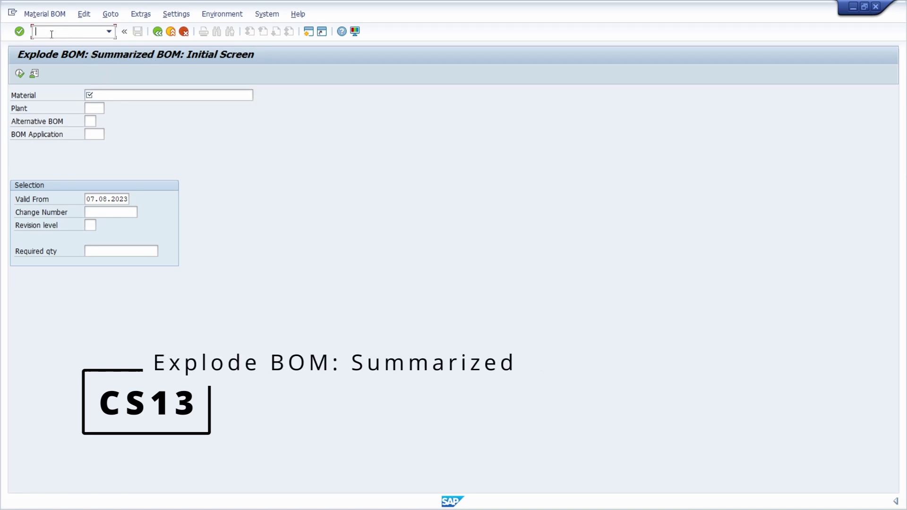
text(n)
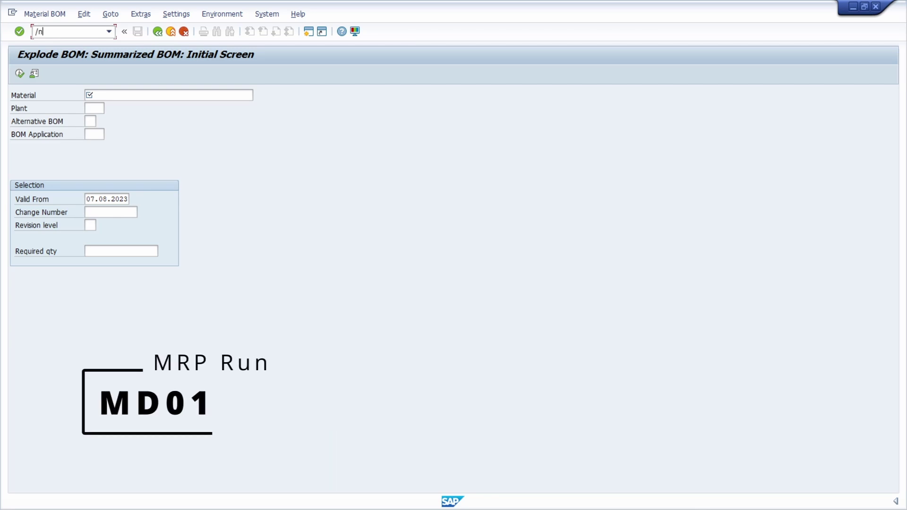
text(md01)
Run MD01, then open MD02 multi-level planning and the MD04 Stock/Requirements List
key(Return)
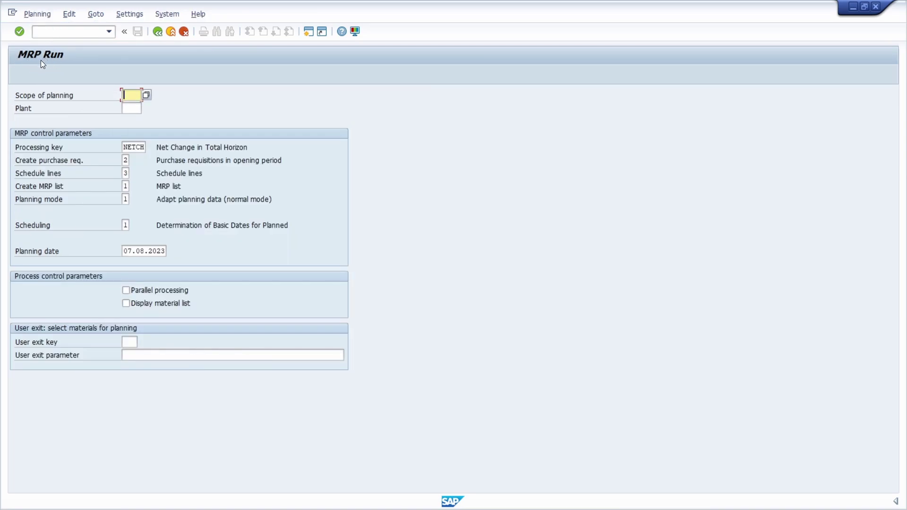
click(60, 33)
text(/nmd)
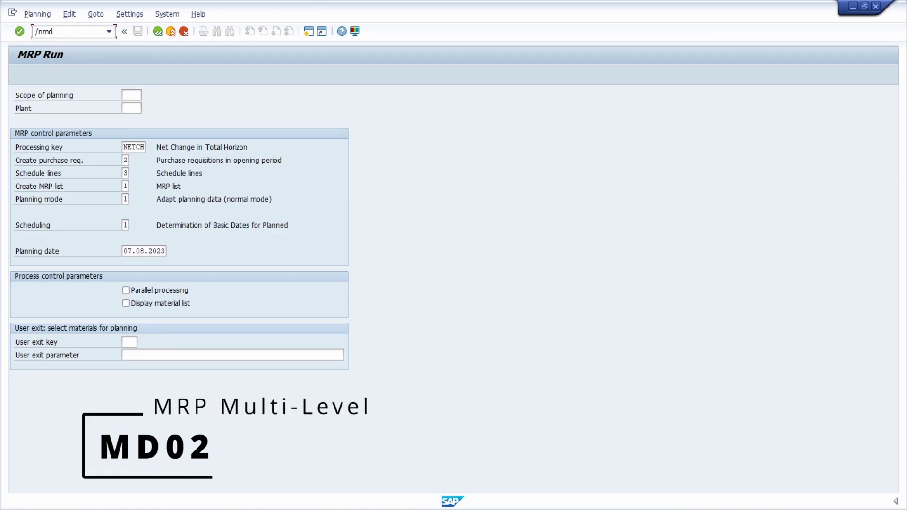
text(02)
key(Return)
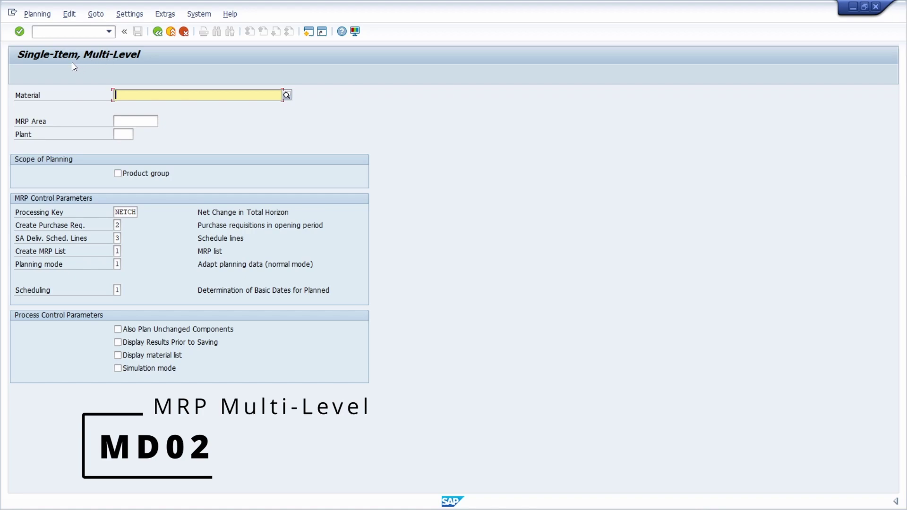
click(62, 31)
text(/n)
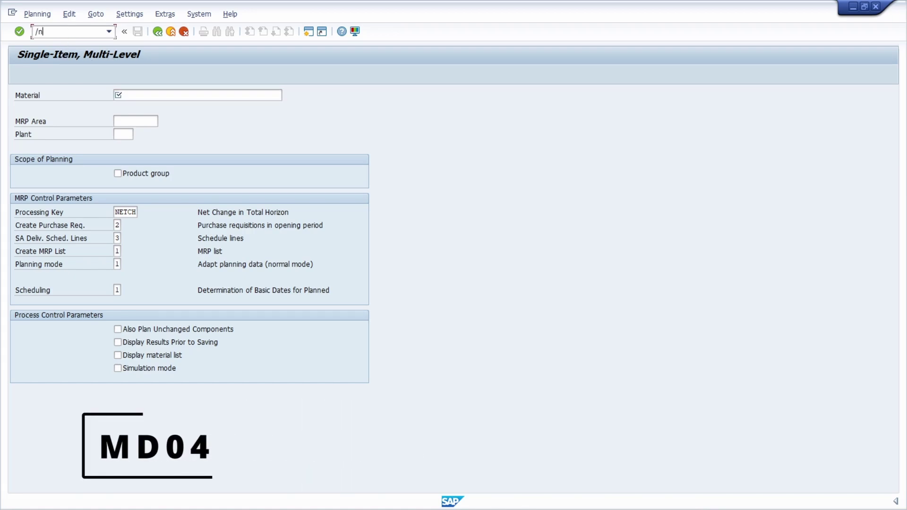
text(md04)
key(Return)
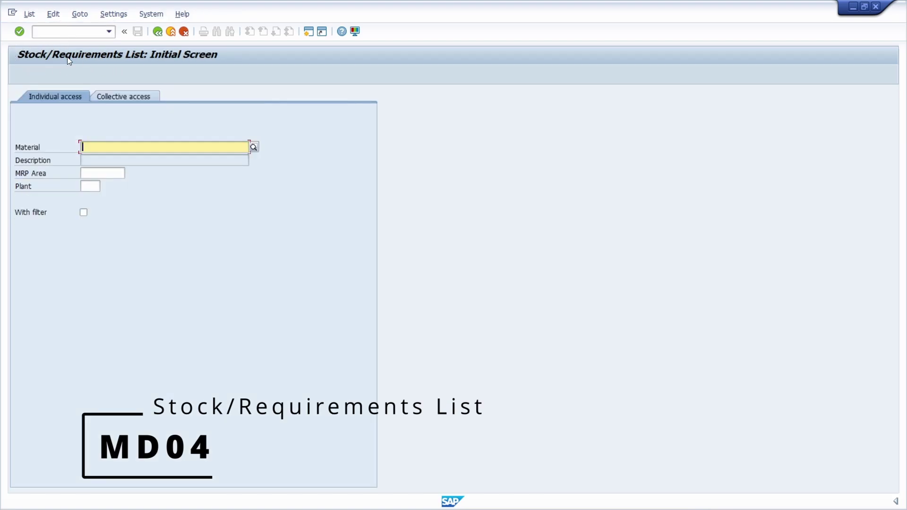
Open the MD05 MRP List, then the MD07 collective Stock/Requirements List
click(59, 30)
text(/n)
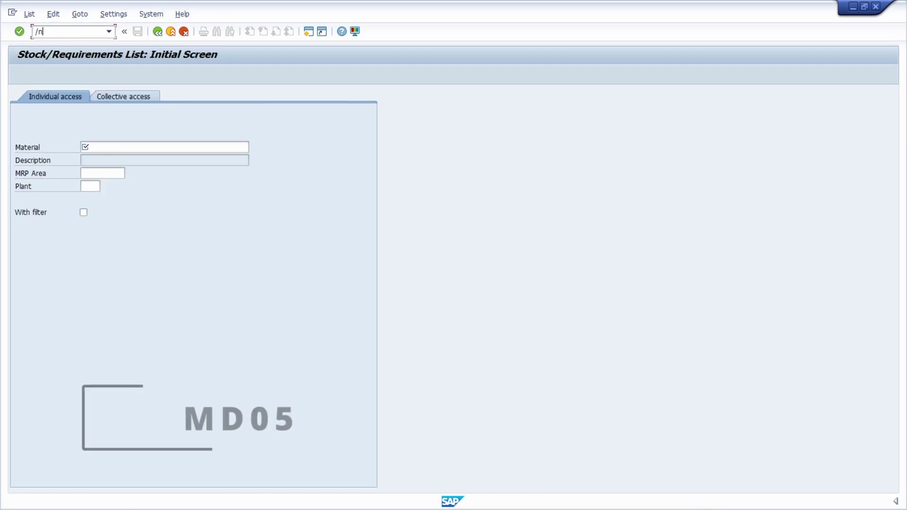
text(md)
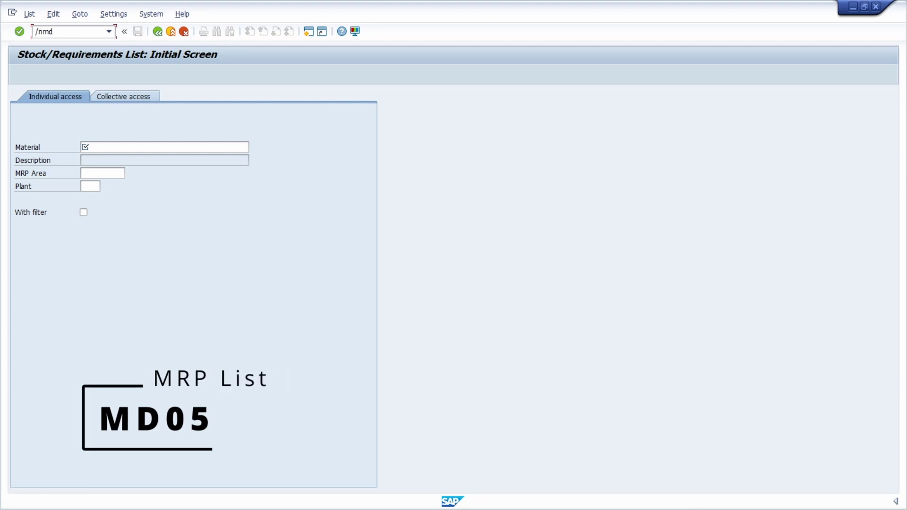
text(05)
key(Return)
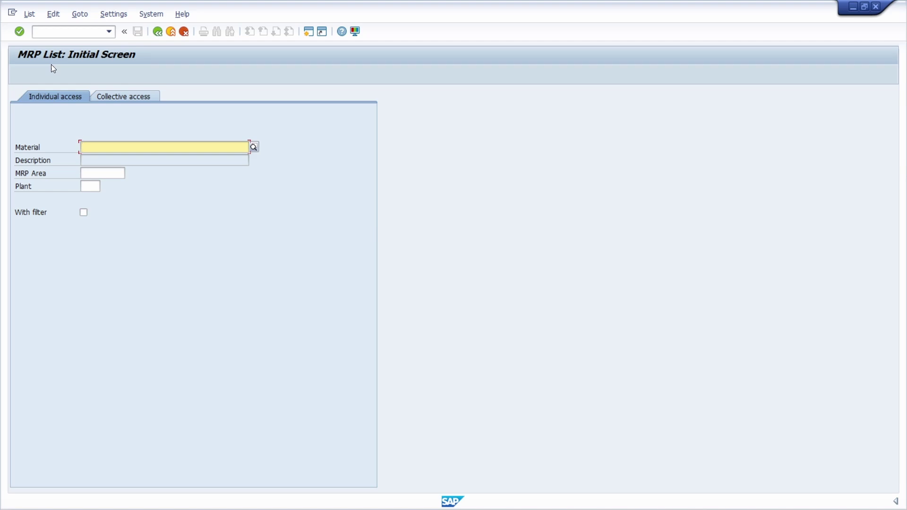
key(ctrl+slash)
text(/n)
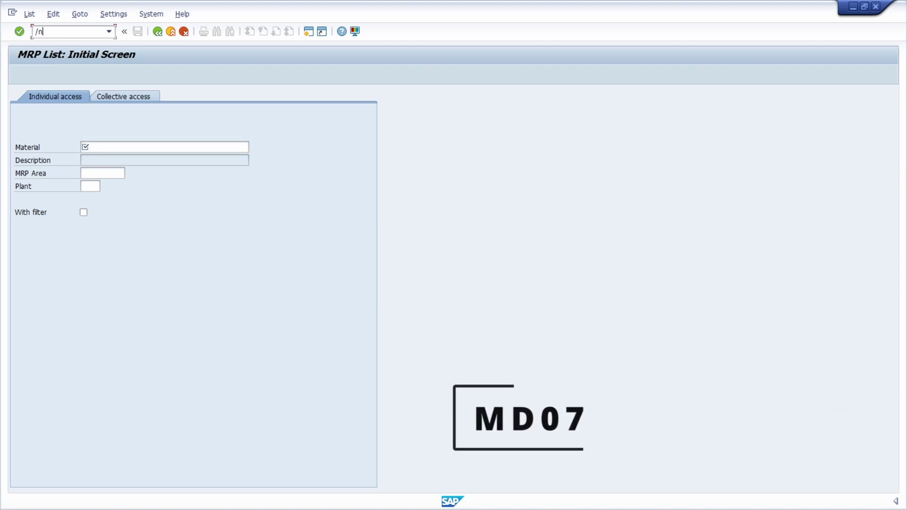
text(md07)
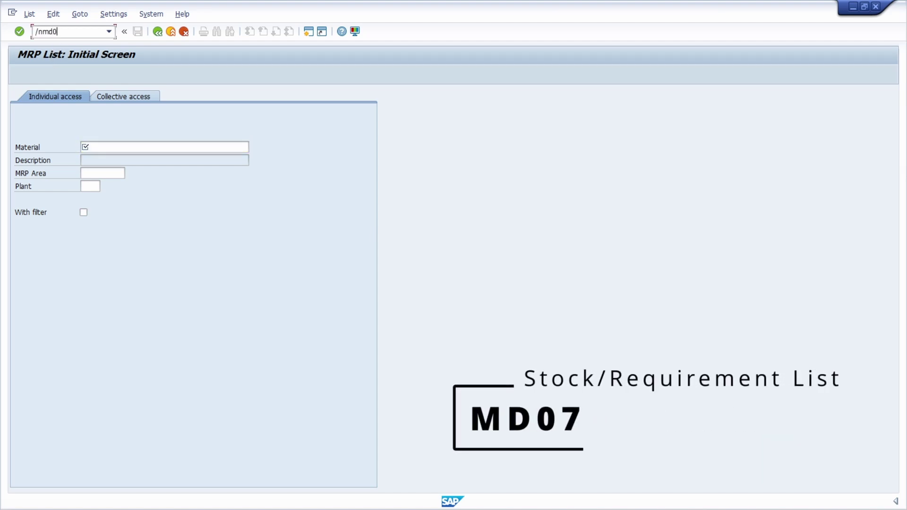
key(Return)
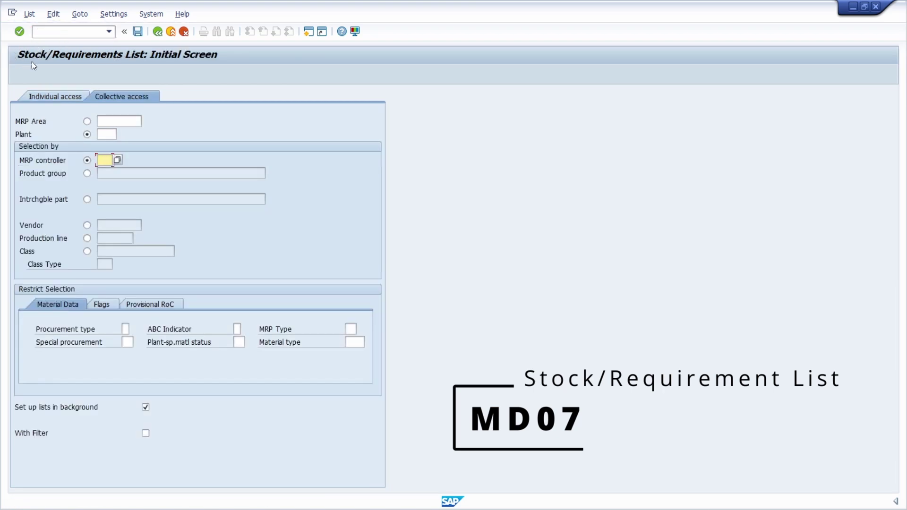
click(59, 31)
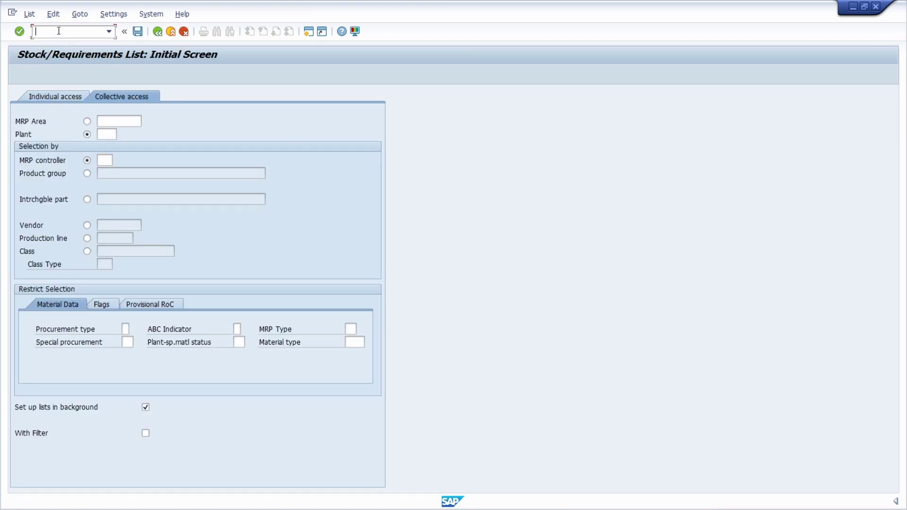
Open the planned order screens MD11 (create) and MD12 (change)
text(/nmd11)
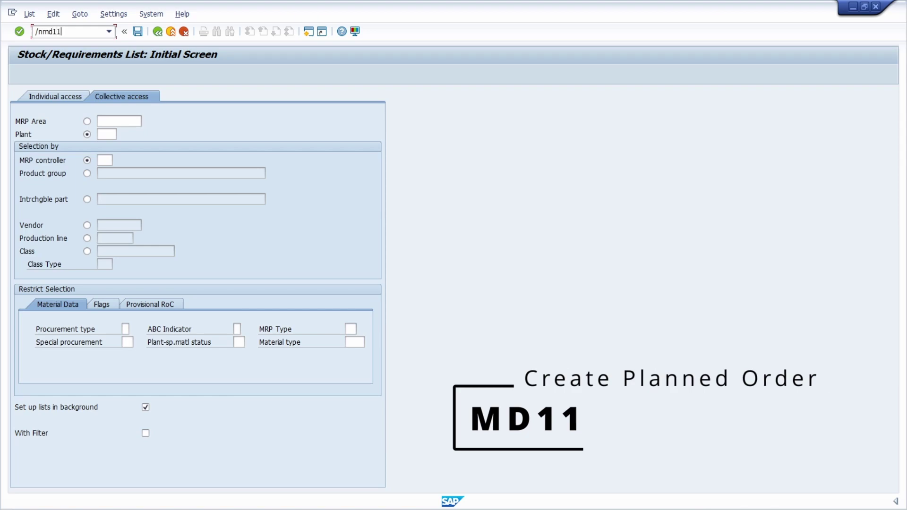
key(Return)
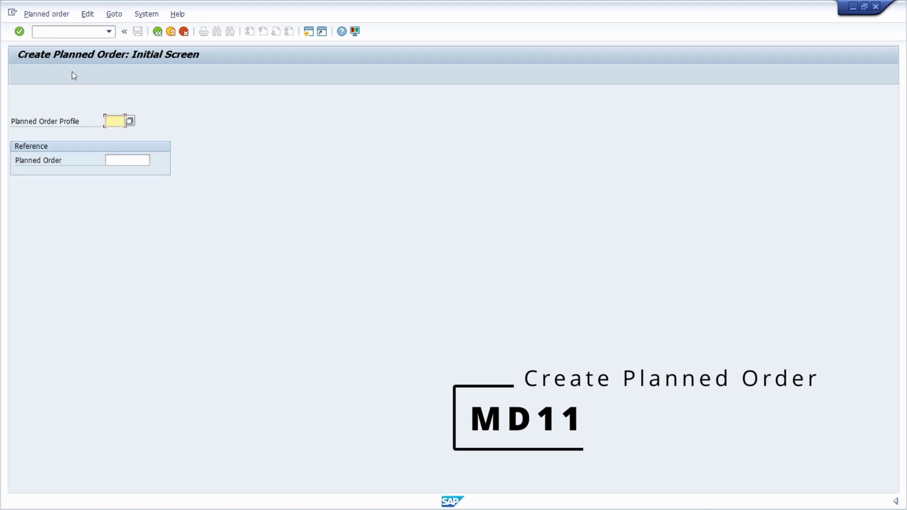
click(70, 31)
text(/nmd12)
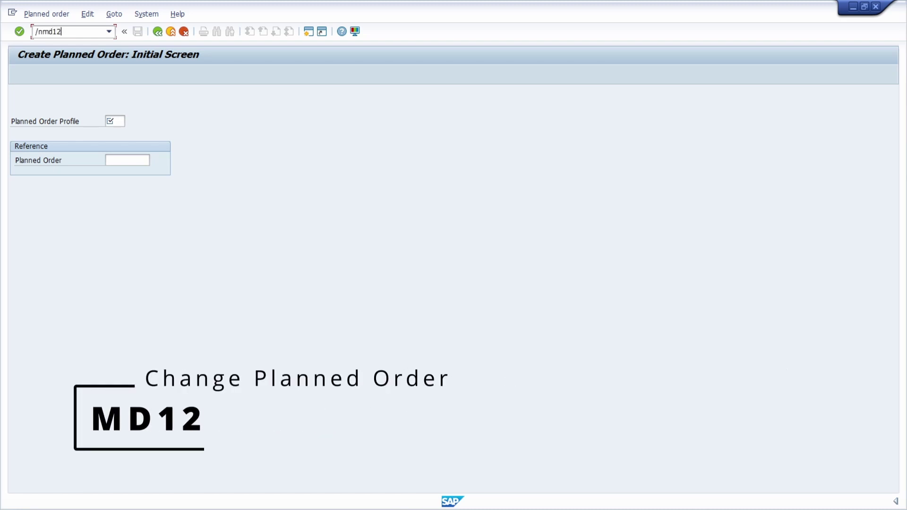
key(Return)
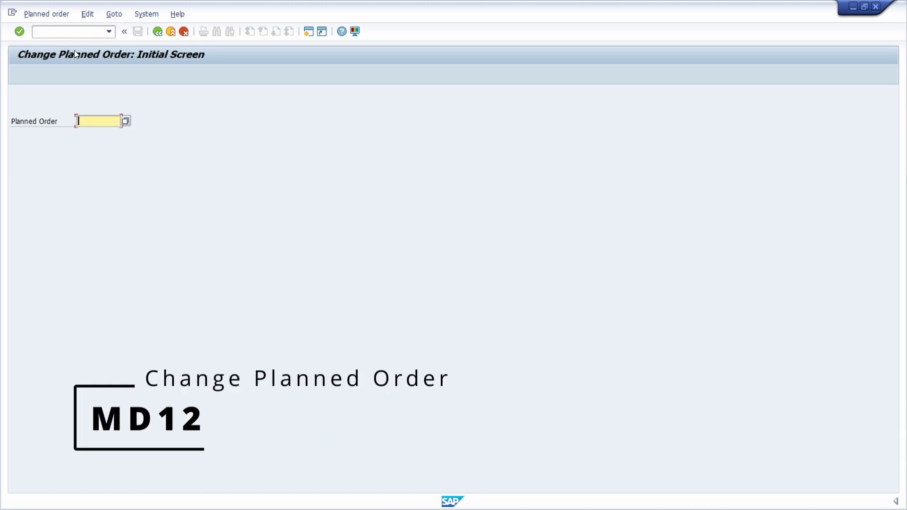
Open the master production scheduling transactions MD40, MD41 and MD42 in turn
click(70, 32)
text(/n)
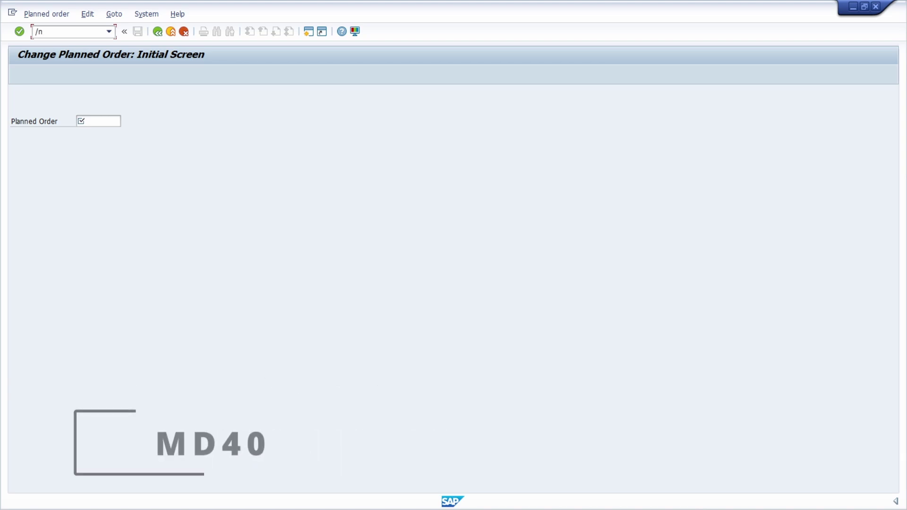
text(md40)
key(Return)
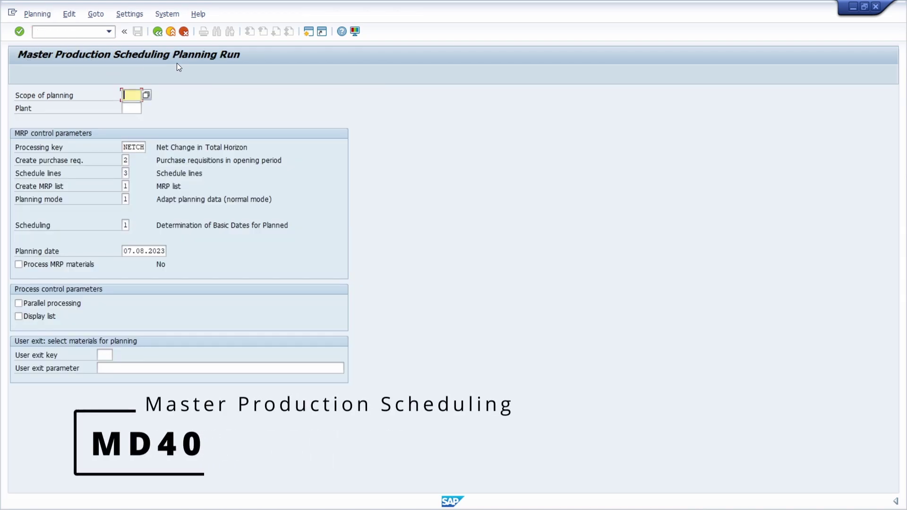
click(75, 31)
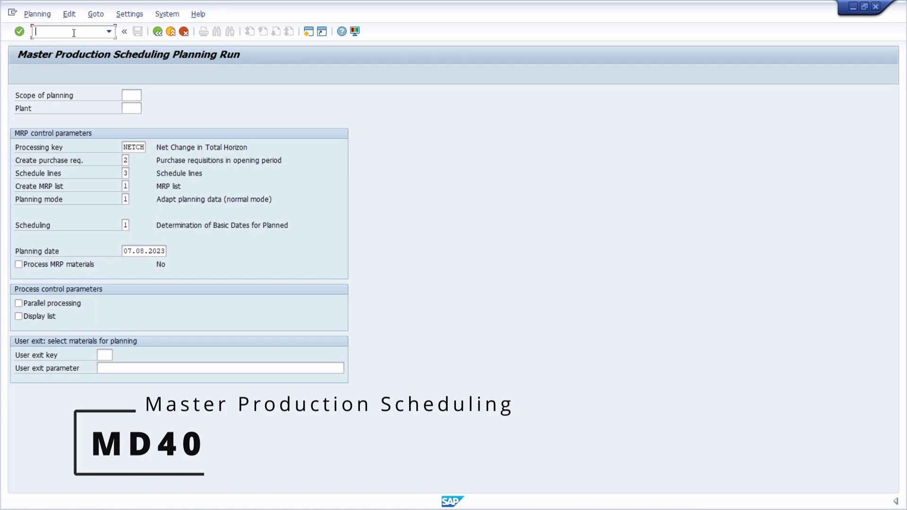
text(/nmd41)
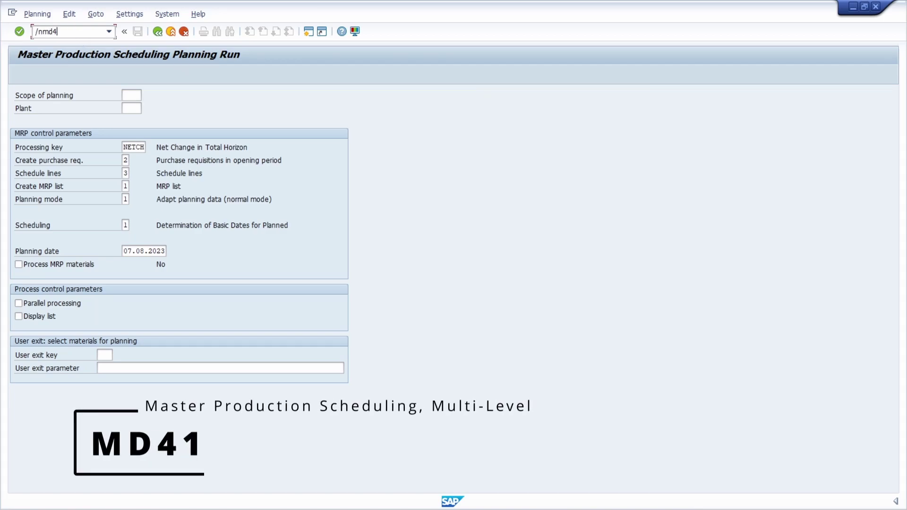
key(Return)
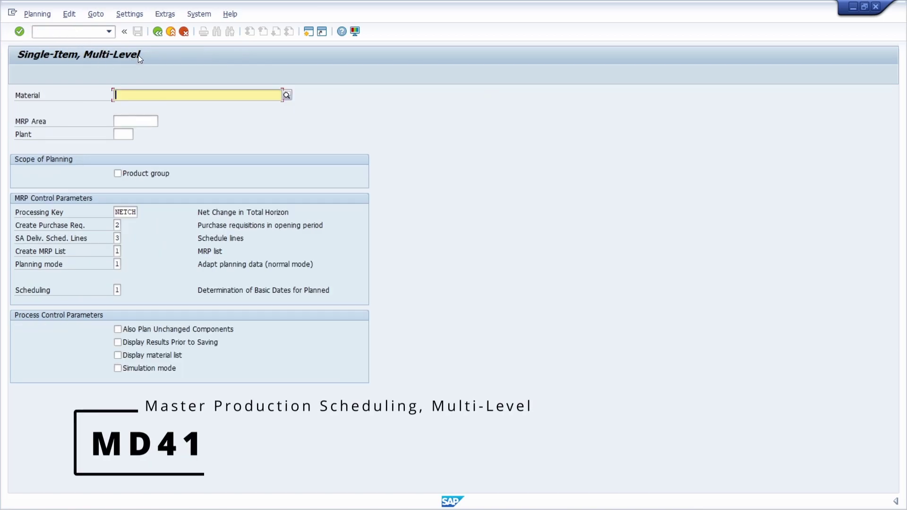
click(54, 32)
text(/n)
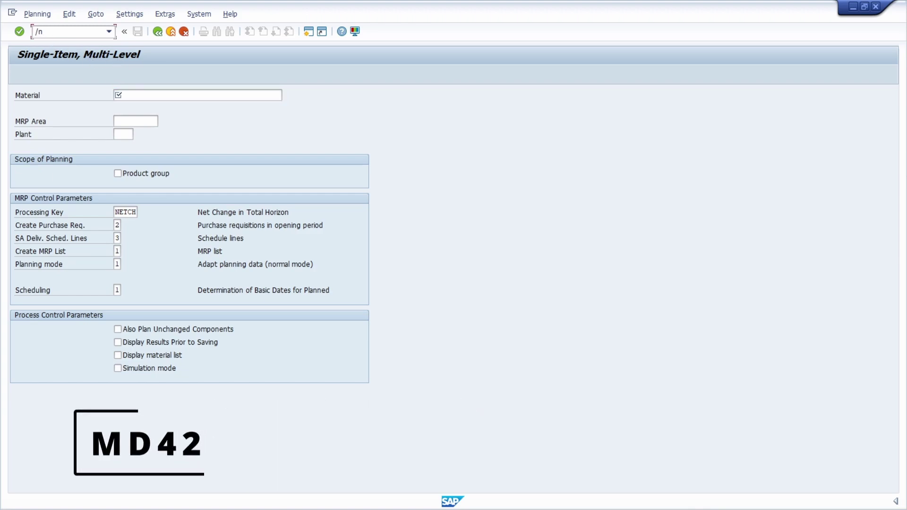
text(md42)
key(Return)
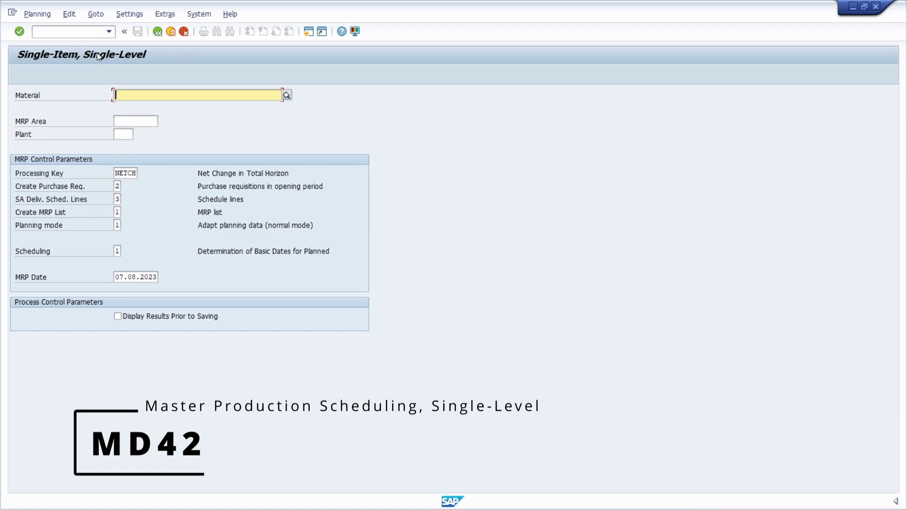
Open MM01 Create Material, then the MMBE Stock Overview selection screen
click(47, 33)
text(/n)
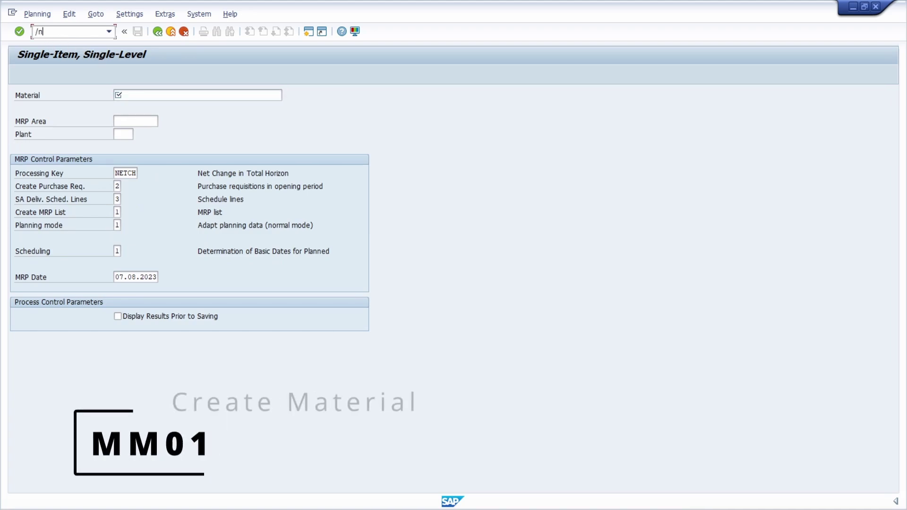
text(mm01)
key(Return)
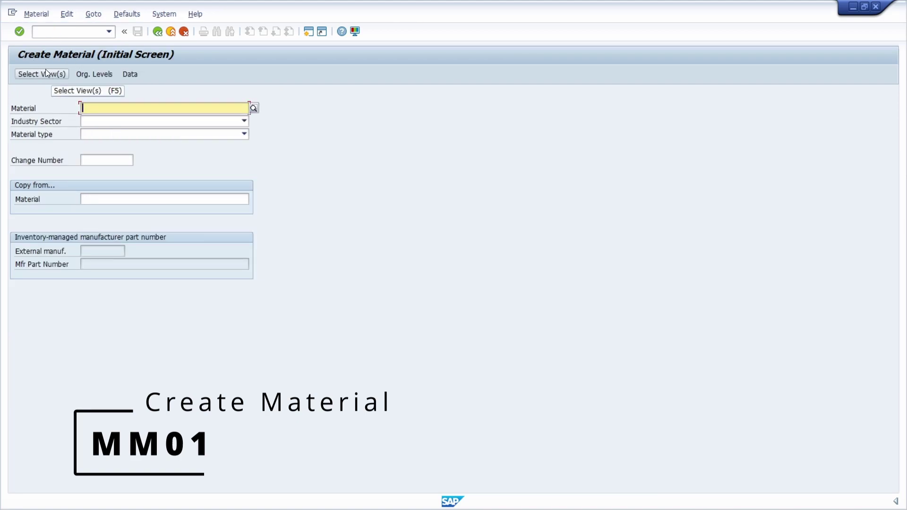
click(47, 32)
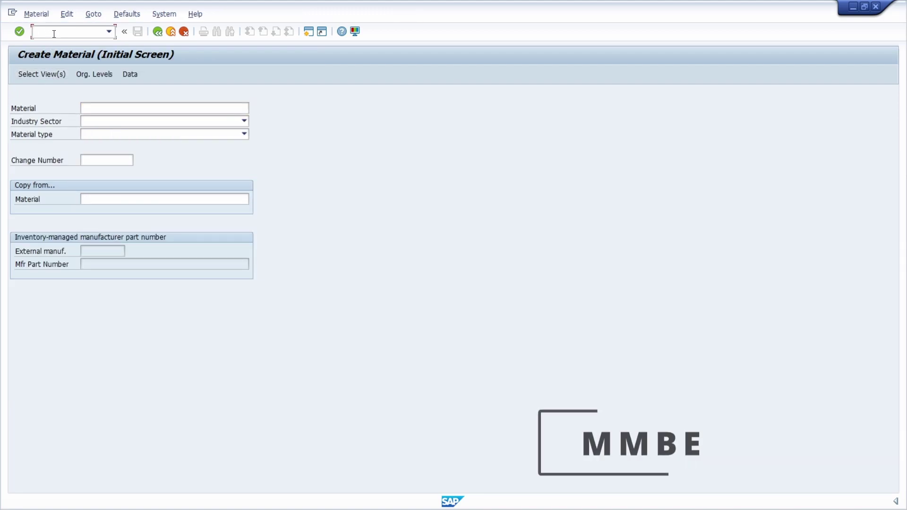
text(/nmmbe)
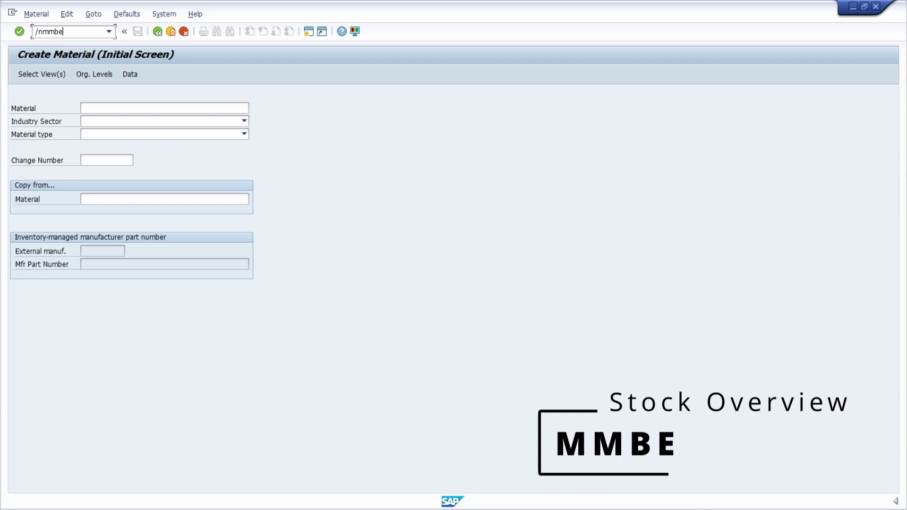
key(Return)
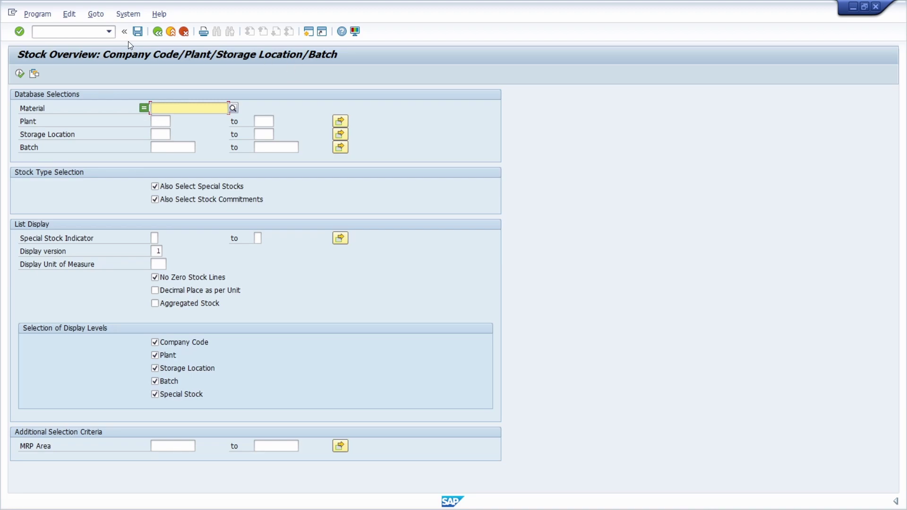
click(76, 31)
Leave Stock Overview with /n, returning to the Production Planning menu showing Work Centers CR60–CR40
text(/n)
key(Return)
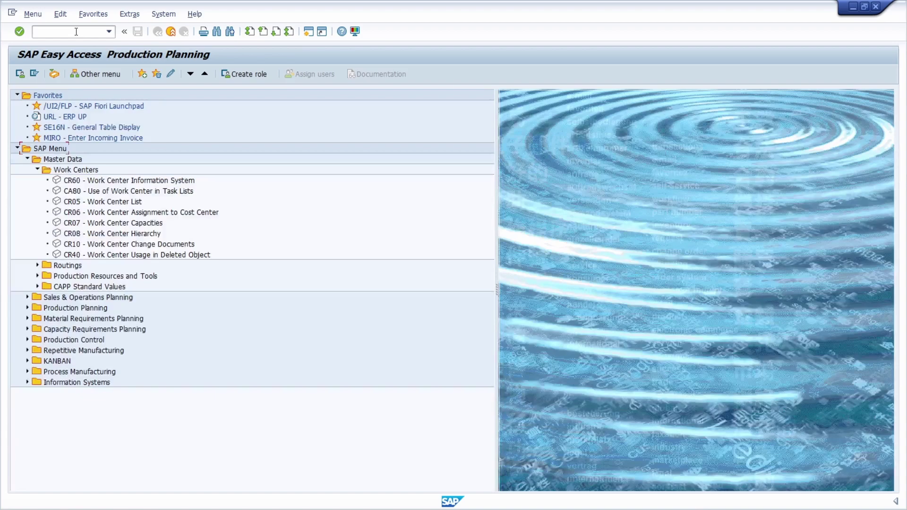